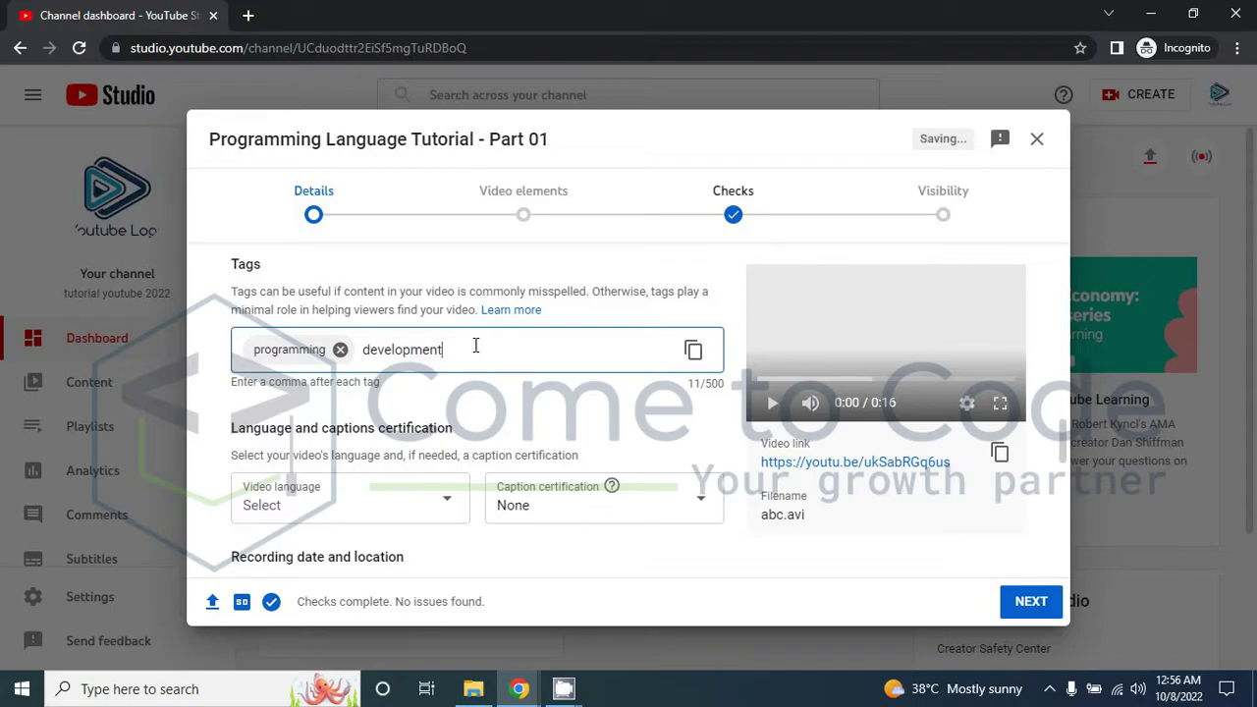
# Add "tutorial" to the video's tags after "development"
pyautogui.write('tutor')
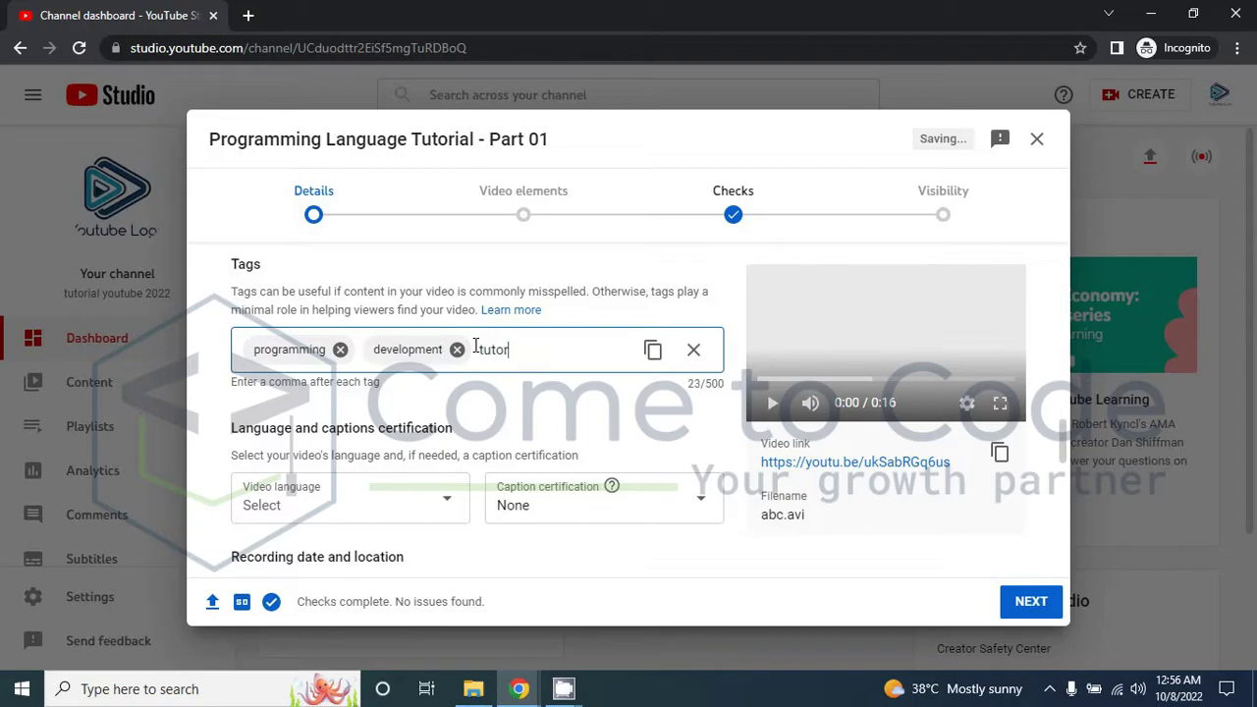
pyautogui.write('ial,')
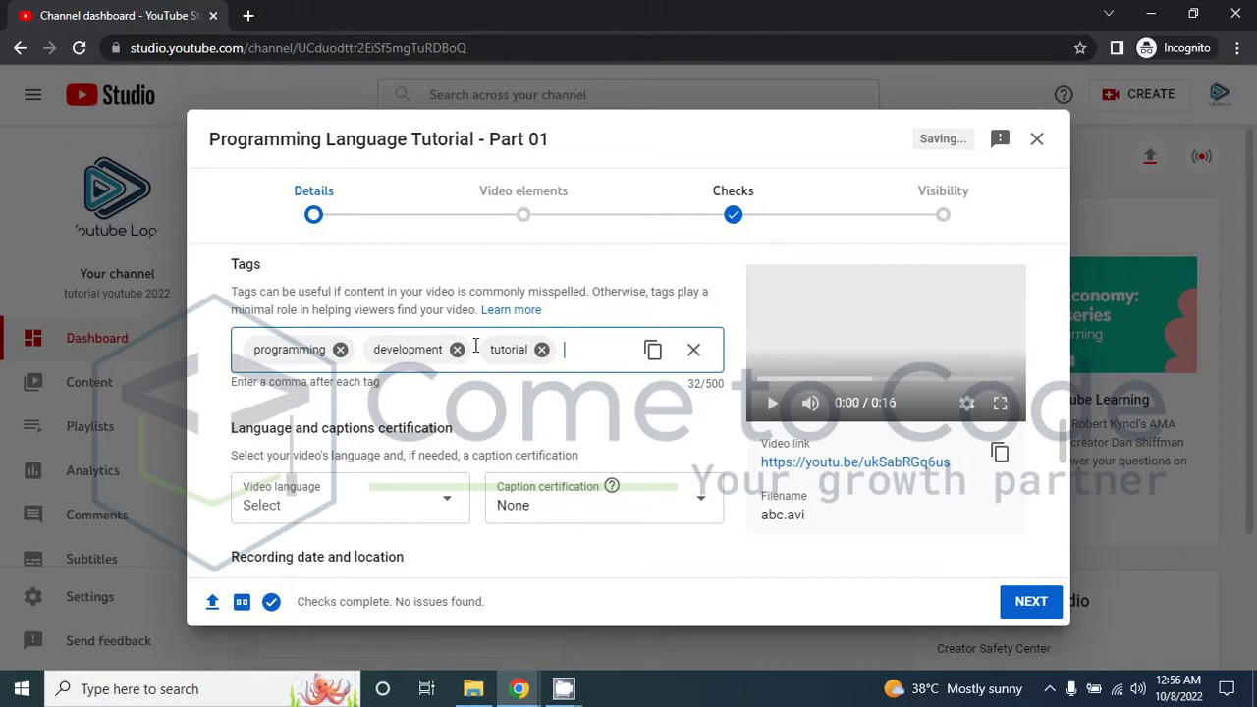
# Switch to the other Chrome window and open YouTube in a new tab
pyautogui.click(520, 692)
pyautogui.click(453, 620)
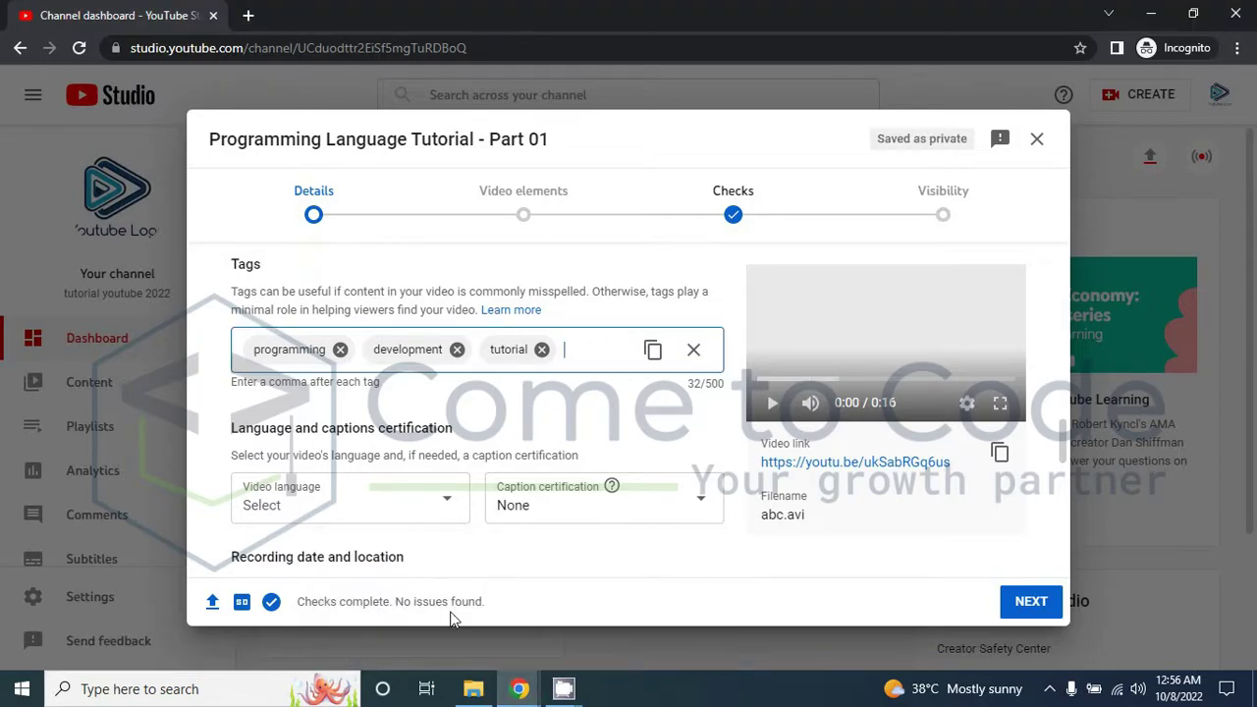
pyautogui.click(521, 689)
pyautogui.click(603, 631)
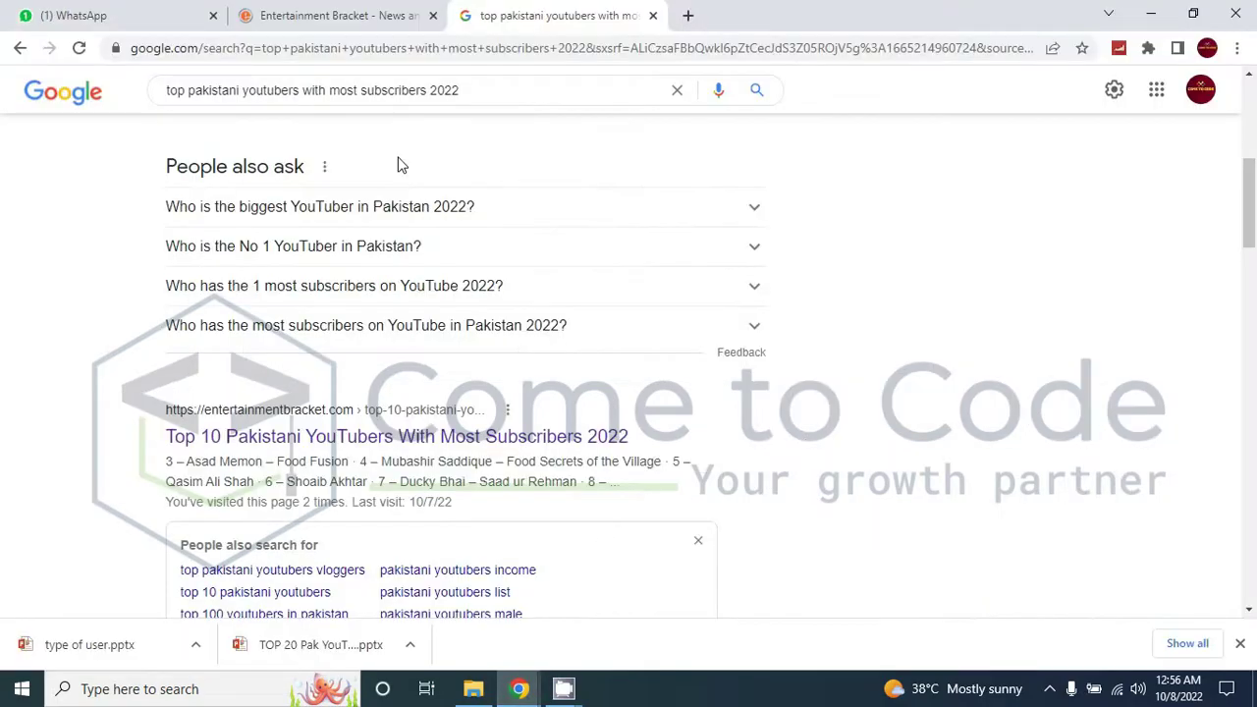
pyautogui.click(689, 15)
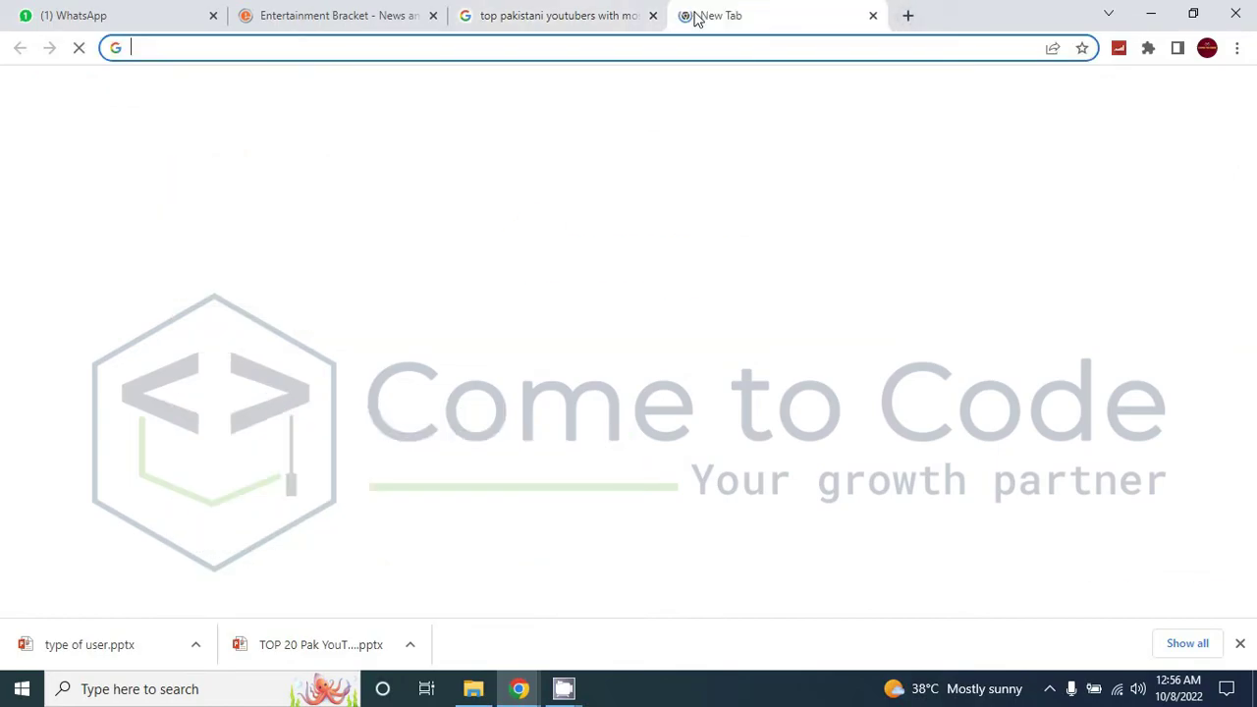
pyautogui.write('you')
pyautogui.press('Return')
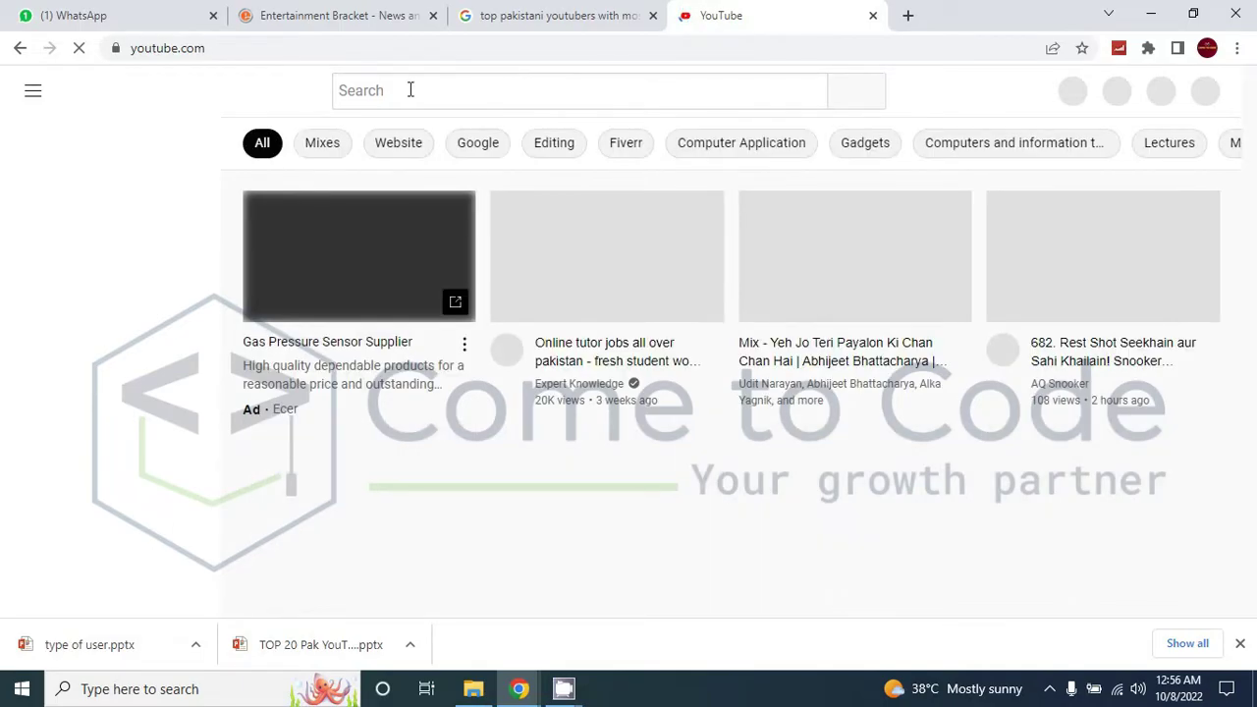
# Search YouTube for "programming for beginners" using the matching search suggestion
pyautogui.click(369, 86)
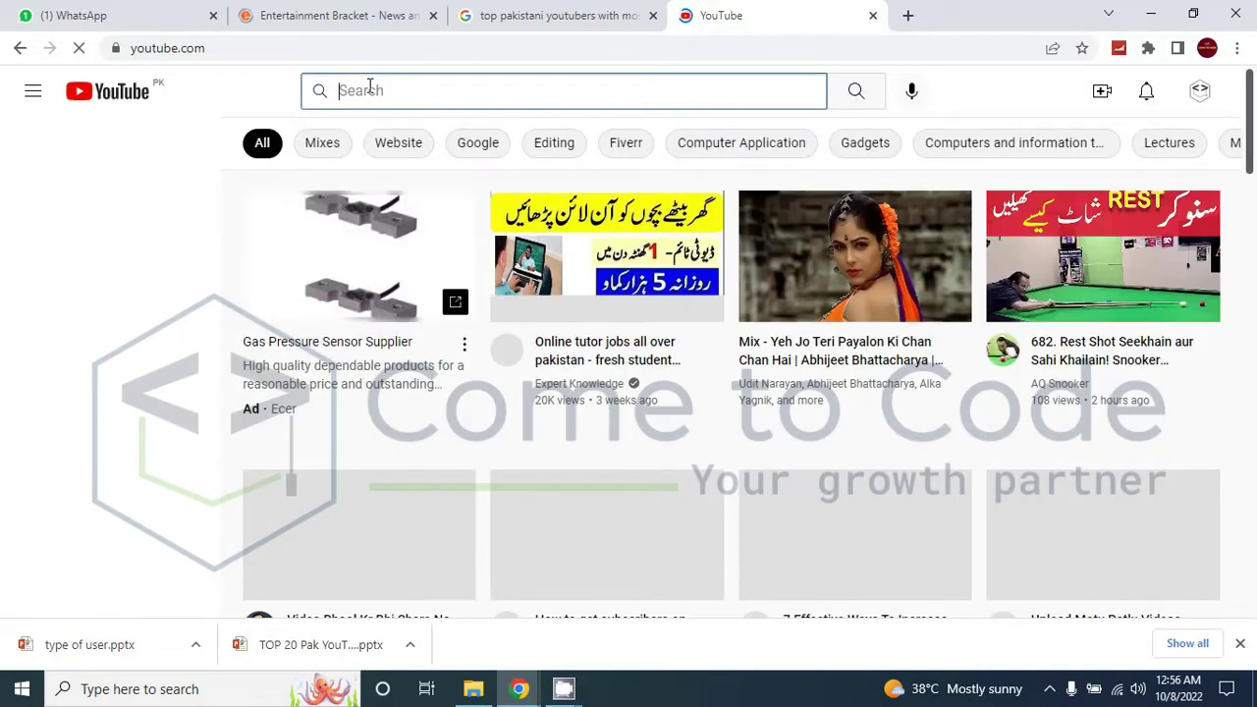
pyautogui.write('pr')
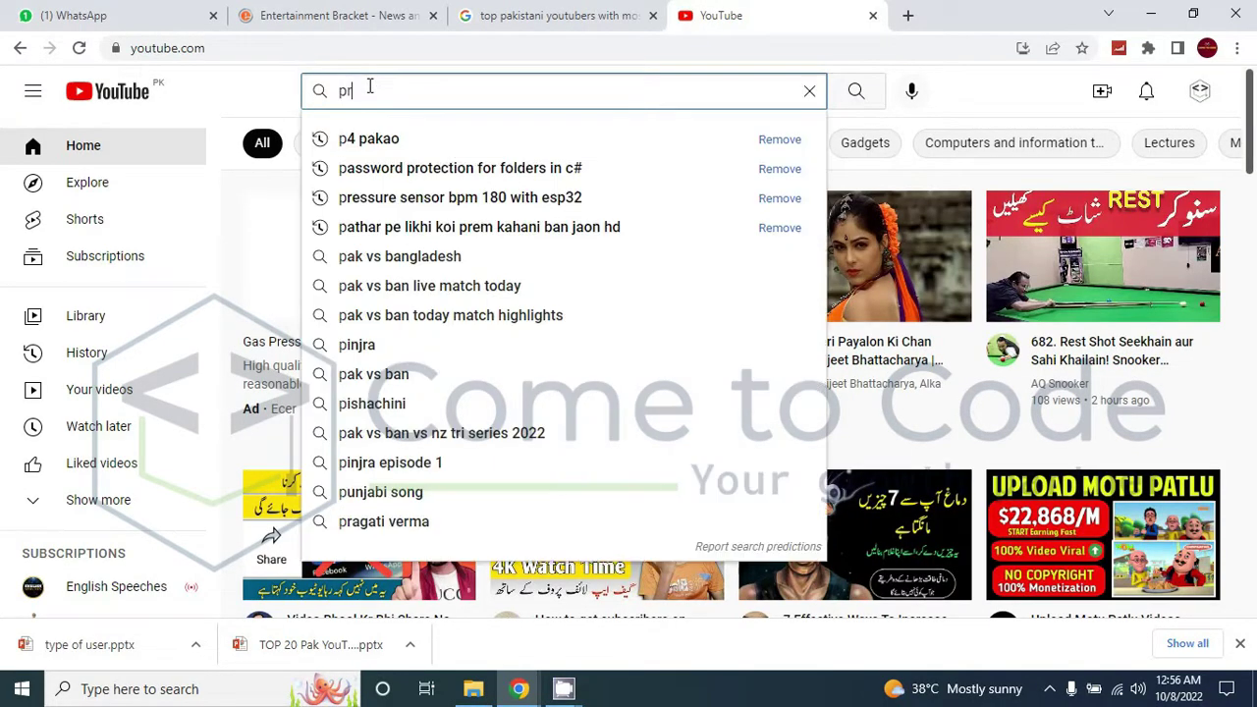
pyautogui.write('gramm')
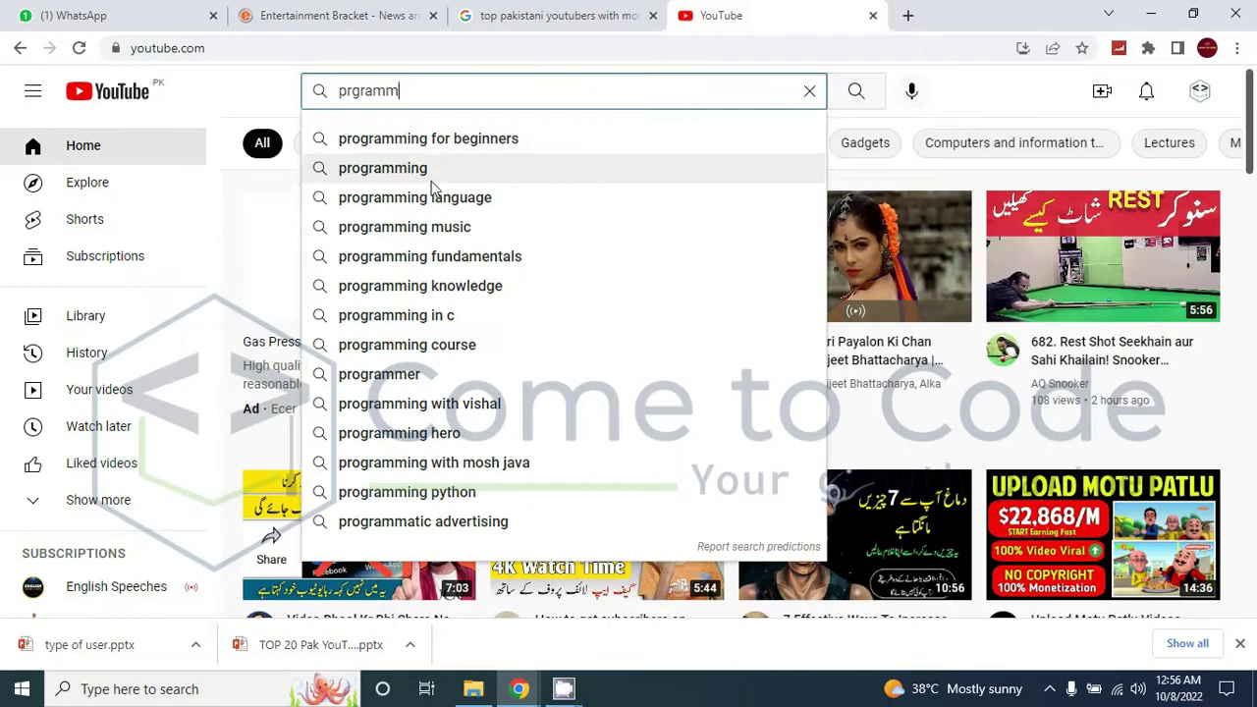
pyautogui.click(469, 141)
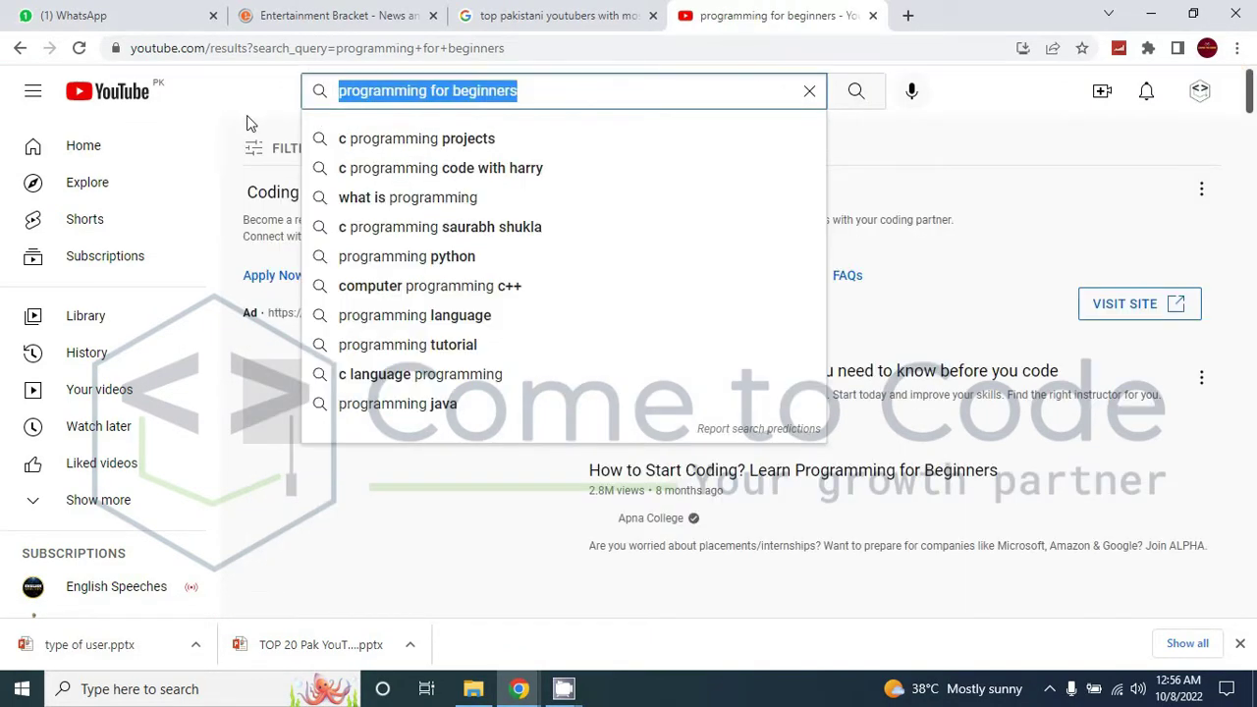
# Return to the YouTube Studio upload and add "programming for beginners" as a tag
pyautogui.click(521, 690)
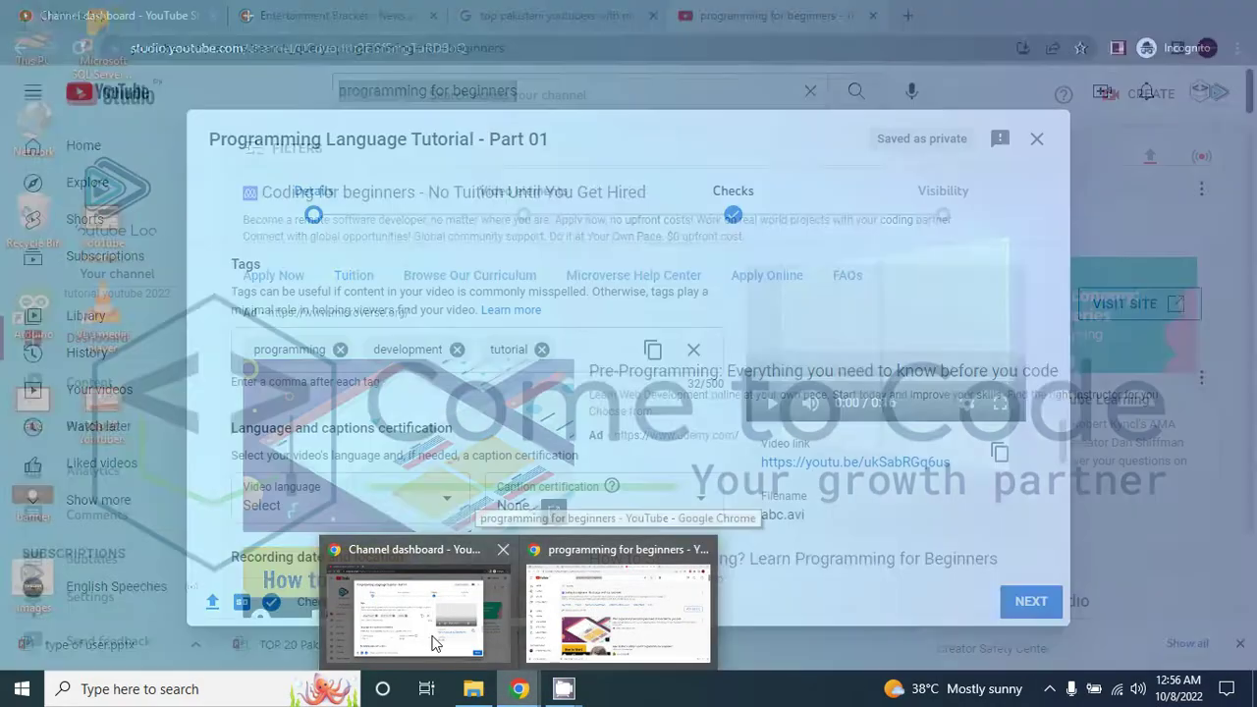
pyautogui.click(423, 608)
pyautogui.write('programming for beginners')
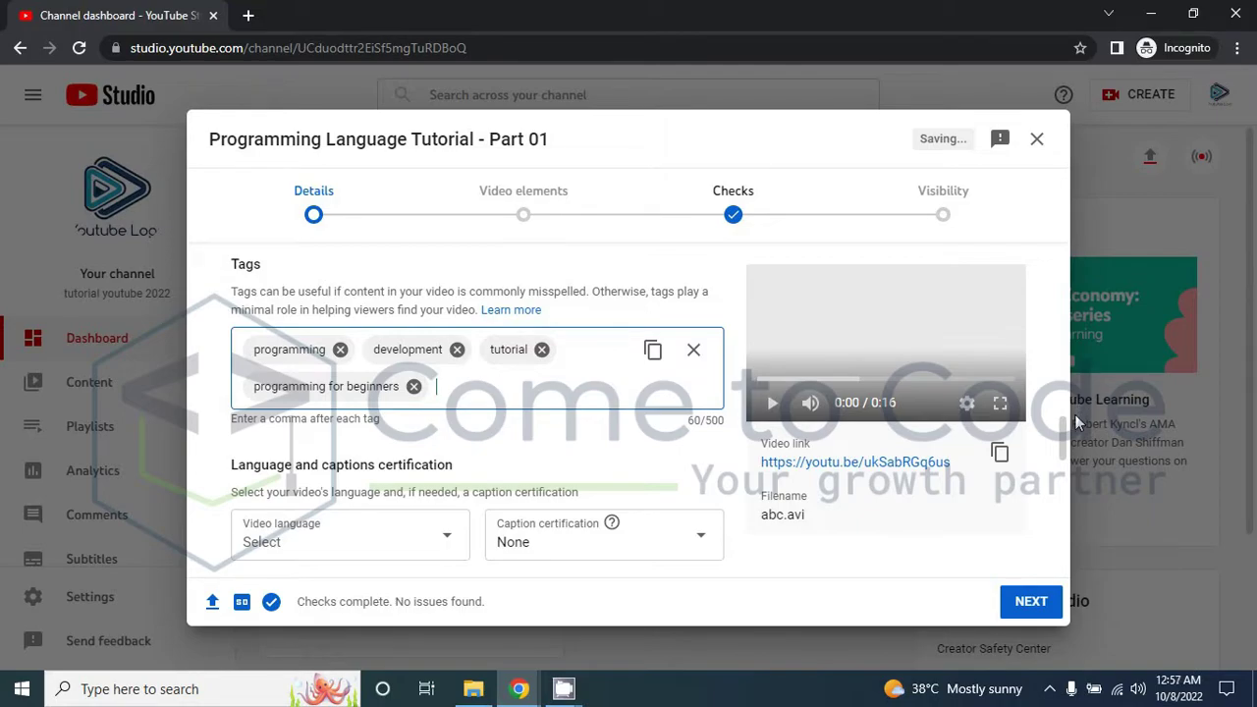
# Examine the available video languages and license types for the upload without changing either setting
pyautogui.scroll(-3, 1068, 432)
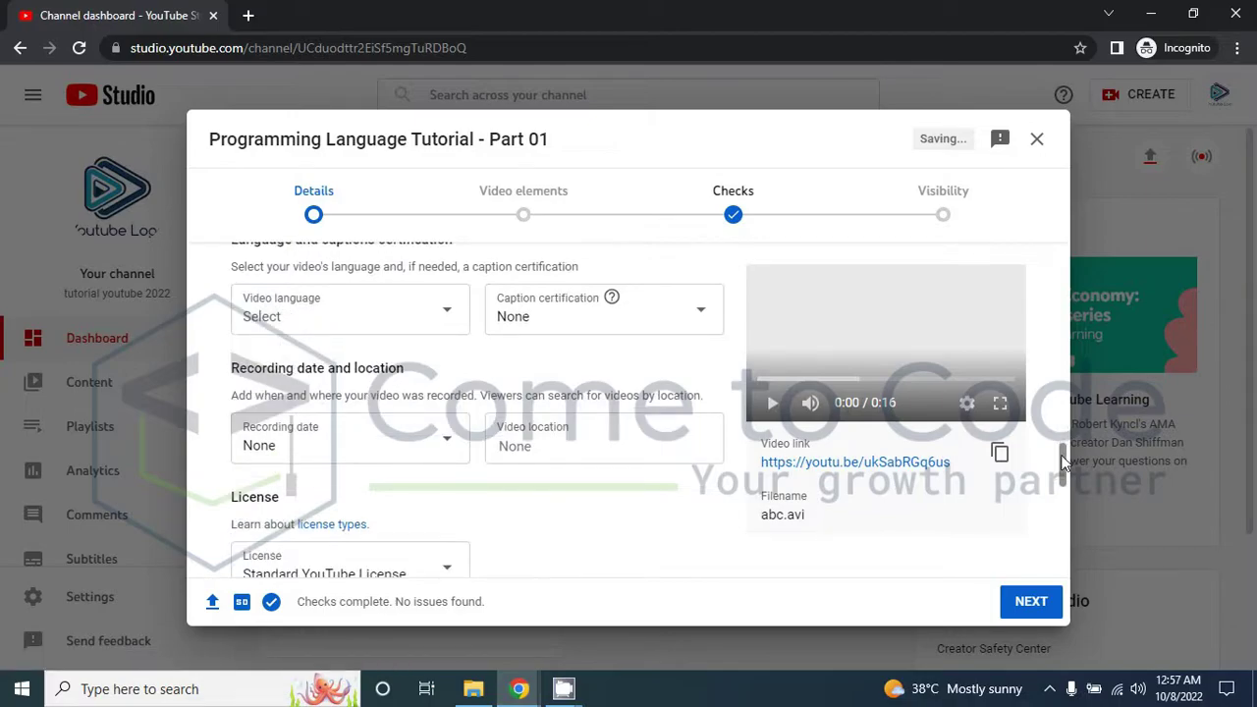
pyautogui.click(453, 324)
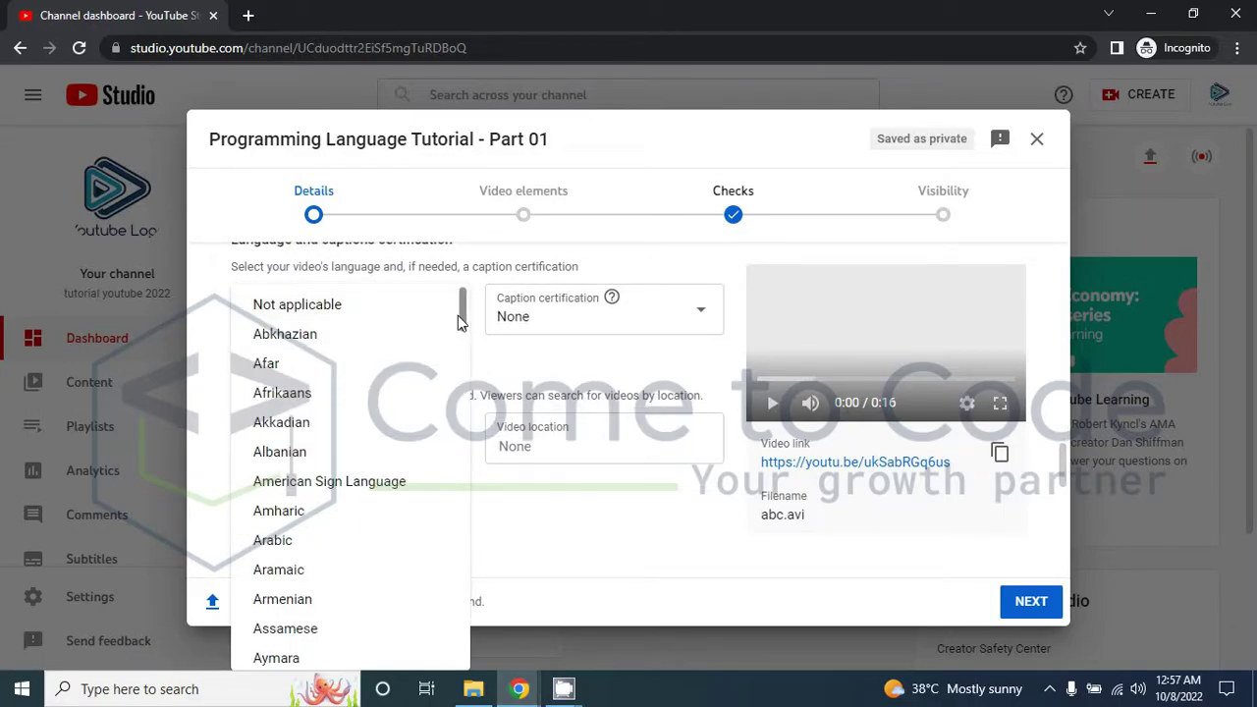
pyautogui.moveTo(465, 324); pyautogui.dragTo(491, 485)
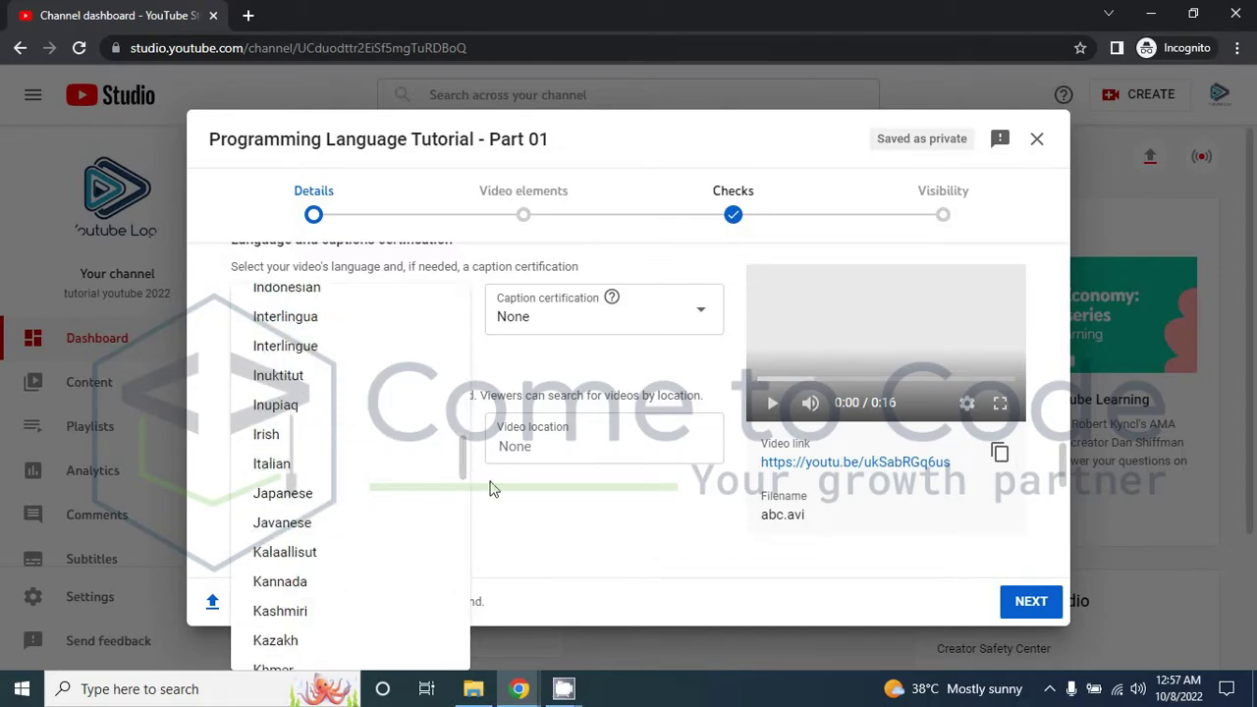
pyautogui.click(638, 547)
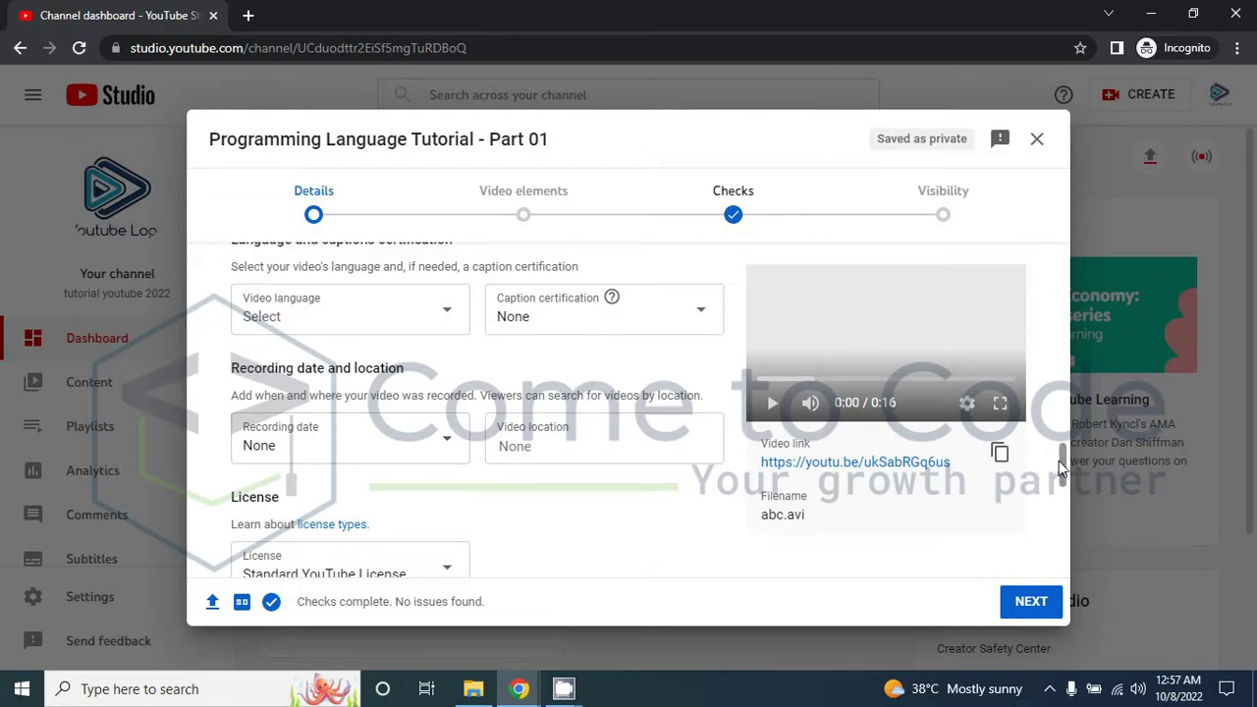
pyautogui.moveTo(1061, 469); pyautogui.dragTo(1062, 480)
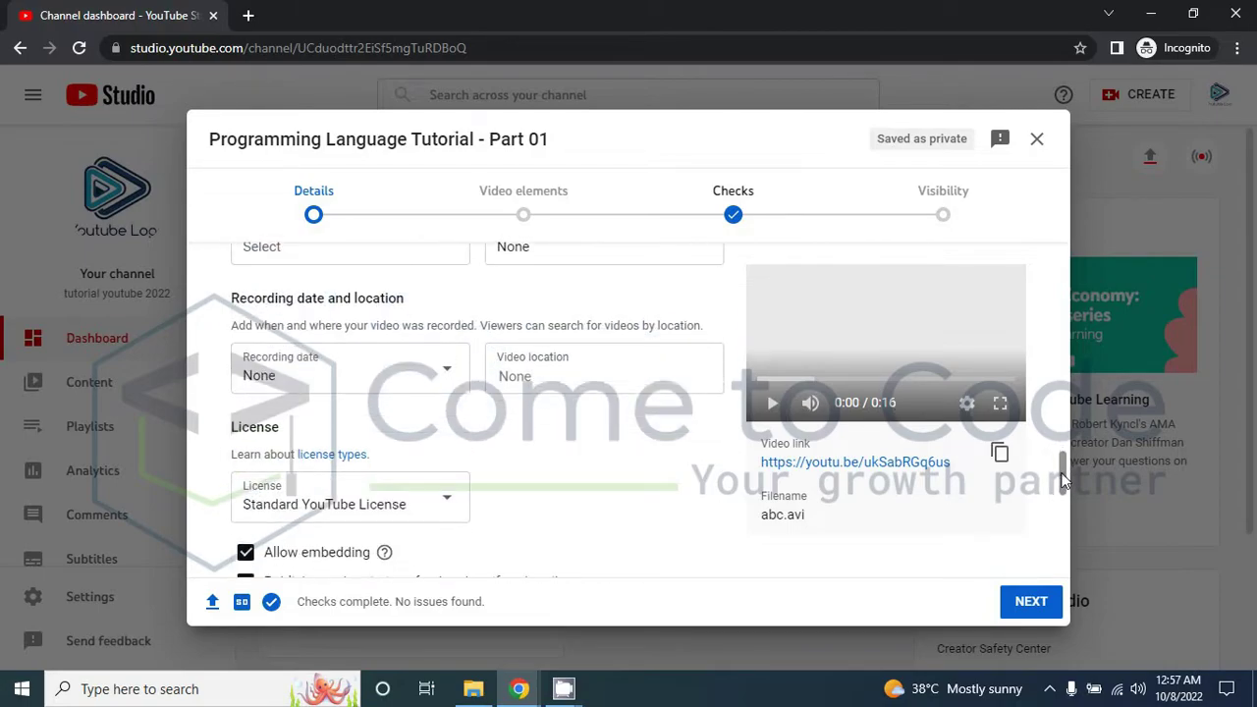
pyautogui.click(455, 498)
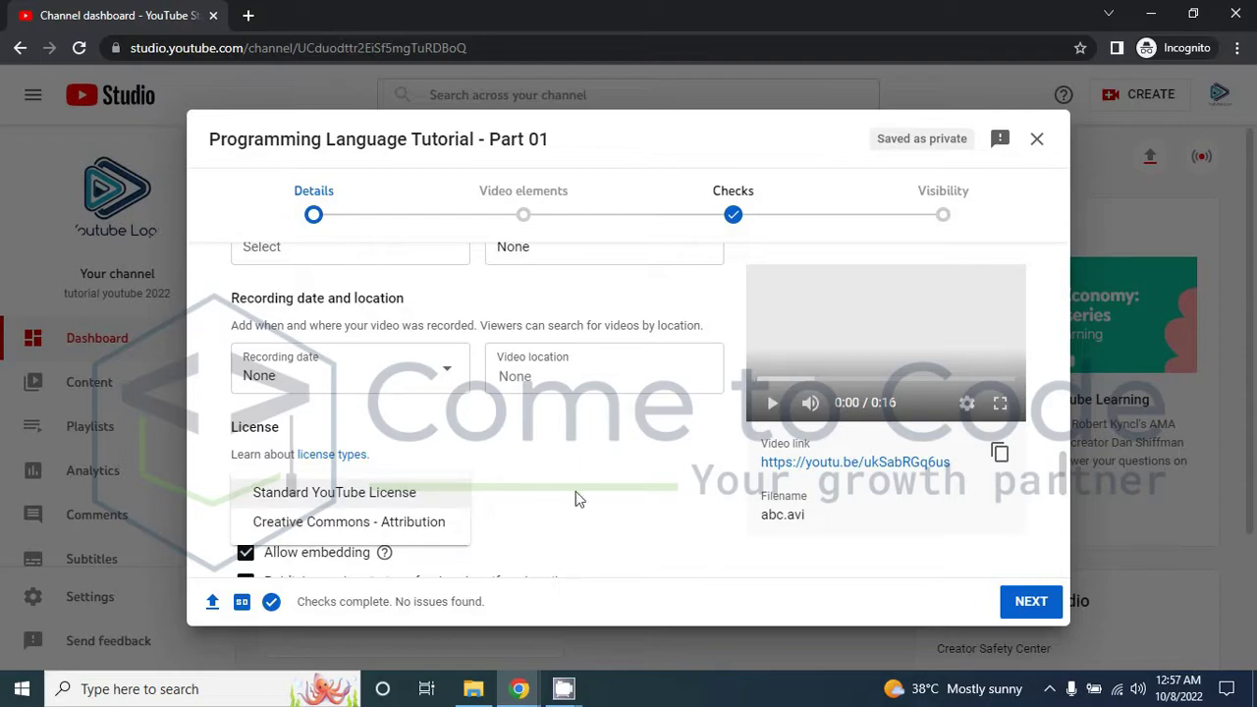
pyautogui.click(638, 522)
pyautogui.click(441, 503)
# Set the video's category to Science & Technology
pyautogui.scroll(-2, 1067, 504)
pyautogui.moveTo(1063, 498); pyautogui.dragTo(1063, 535)
pyautogui.scroll(-1, 1063, 535)
pyautogui.click(440, 387)
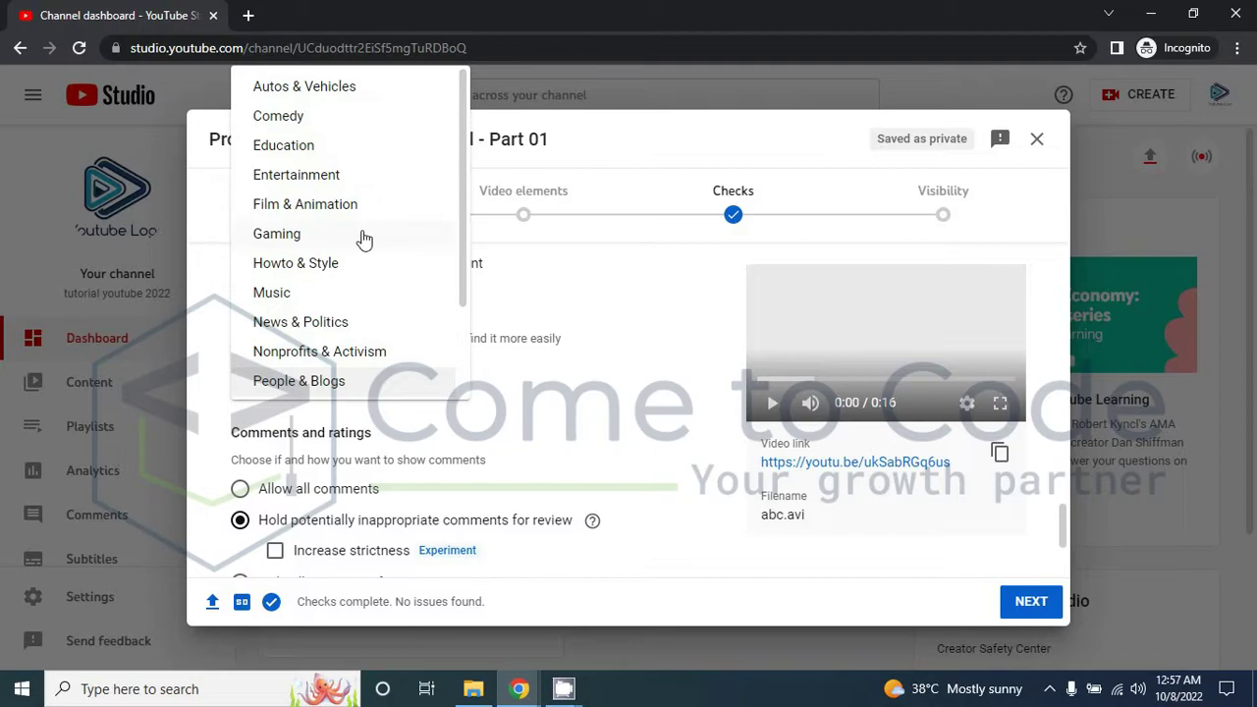
pyautogui.moveTo(459, 269)
pyautogui.mouseDown()
pyautogui.moveTo(467, 367)
pyautogui.moveTo(453, 242)
pyautogui.moveTo(454, 353)
pyautogui.moveTo(453, 267)
pyautogui.mouseUp()
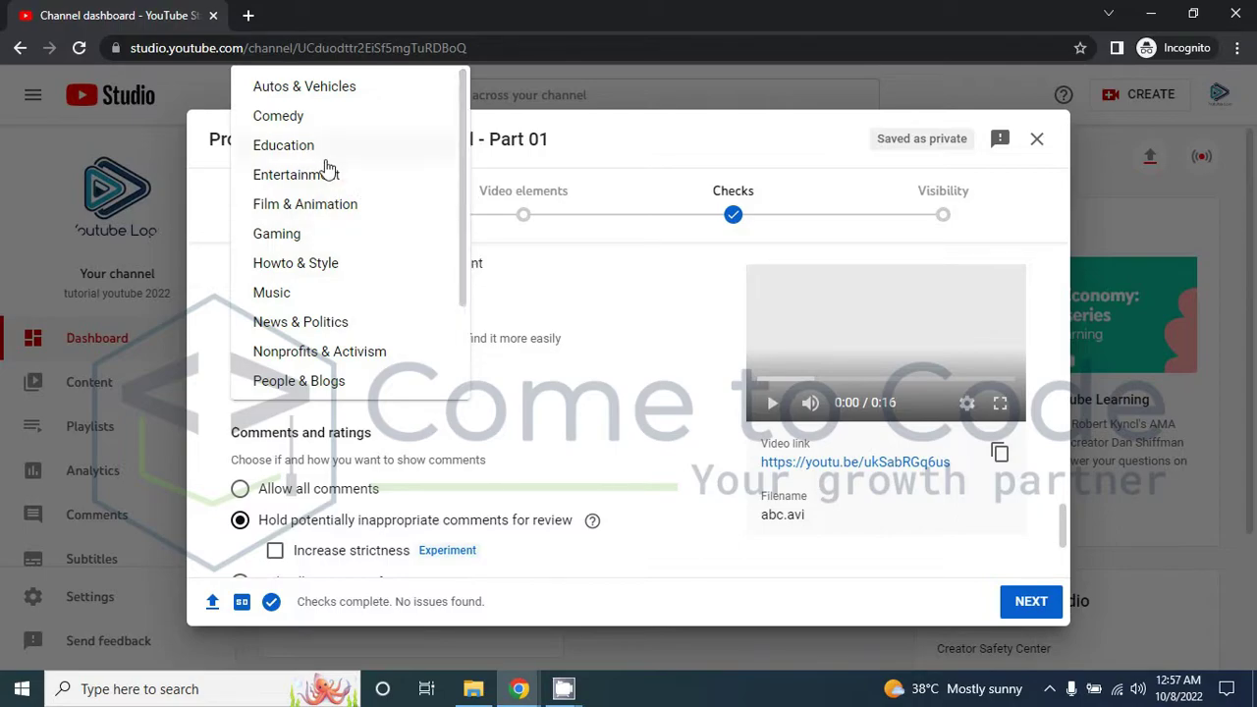
pyautogui.moveTo(462, 239); pyautogui.dragTo(452, 309)
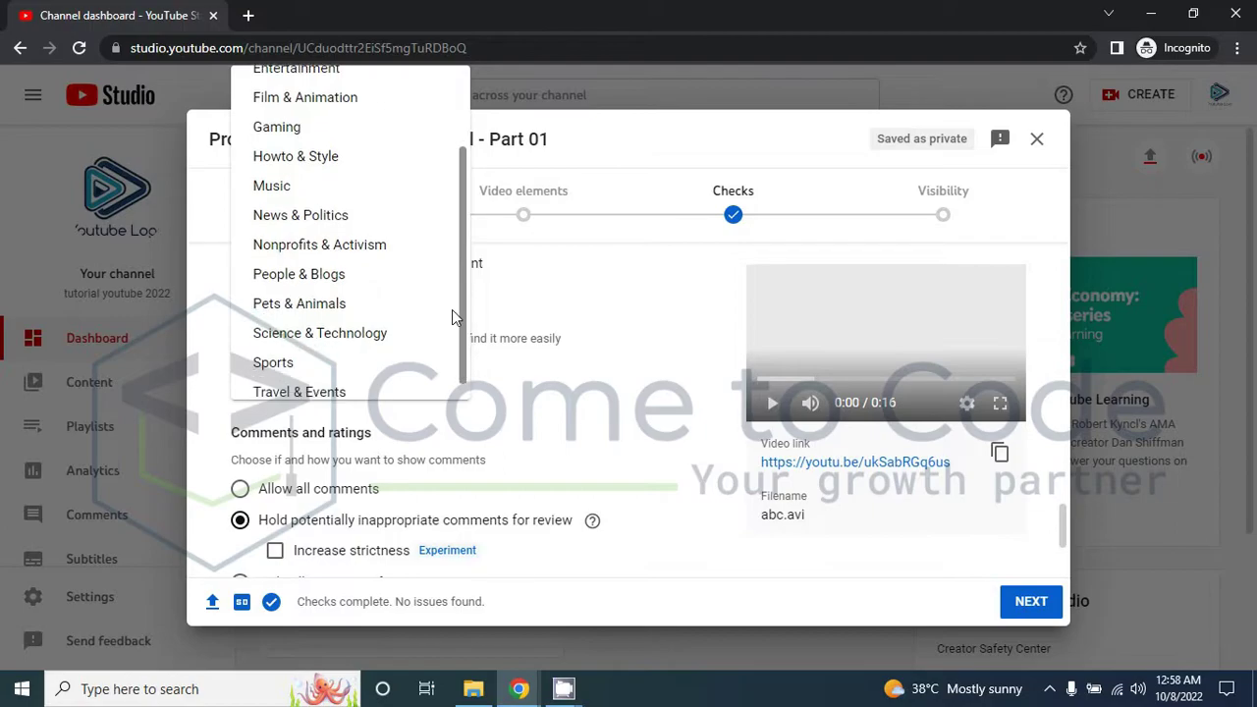
pyautogui.click(329, 344)
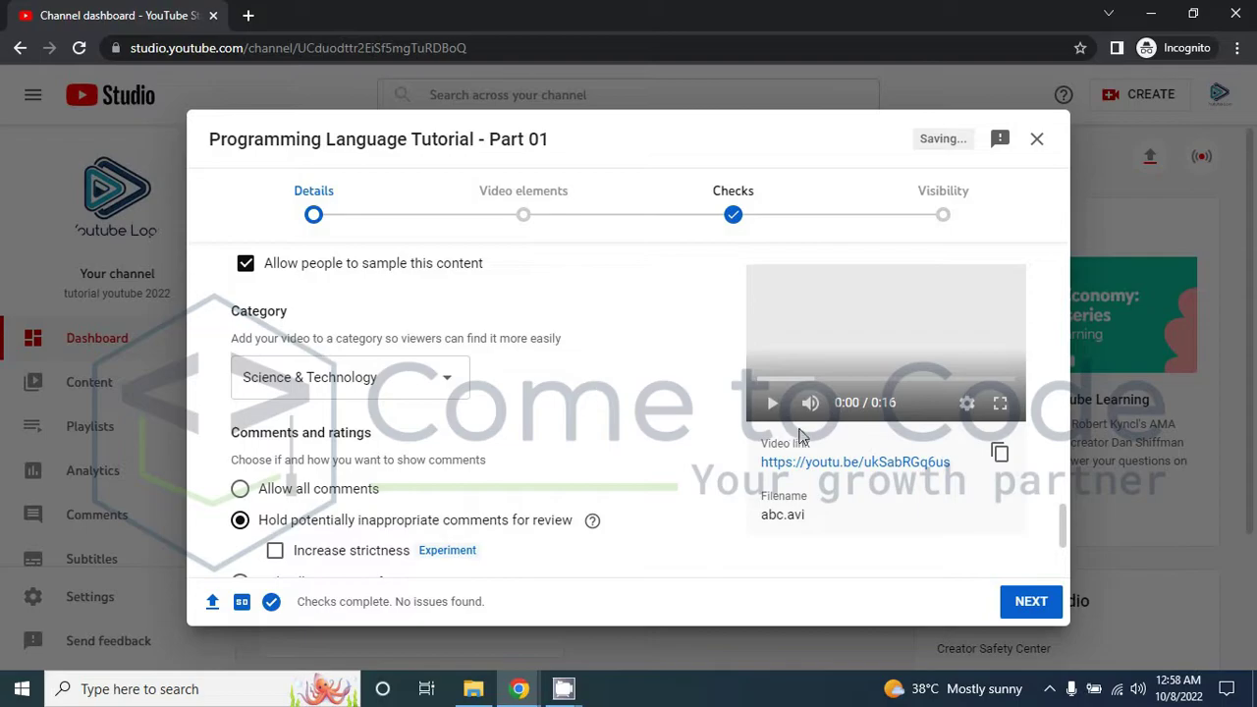
# Review the comments and ratings settings, including the choices for sorting comments
pyautogui.scroll(-1, 1063, 530)
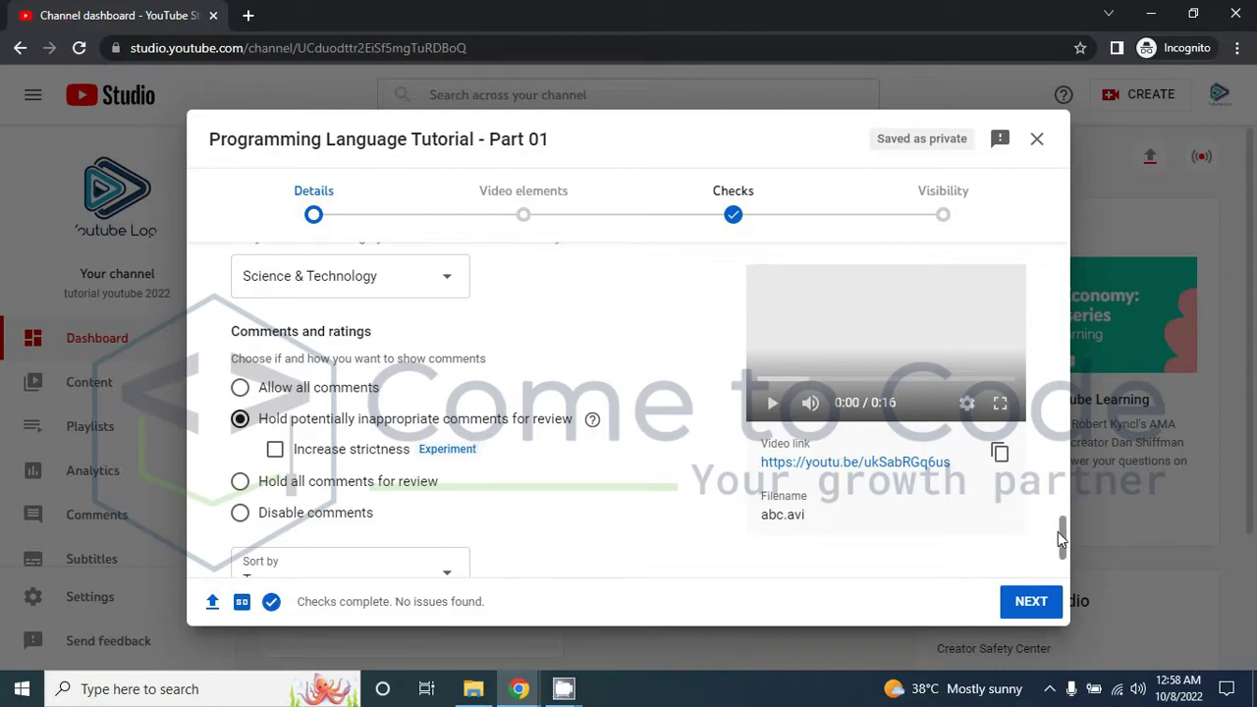
pyautogui.moveTo(1063, 544); pyautogui.dragTo(1065, 558)
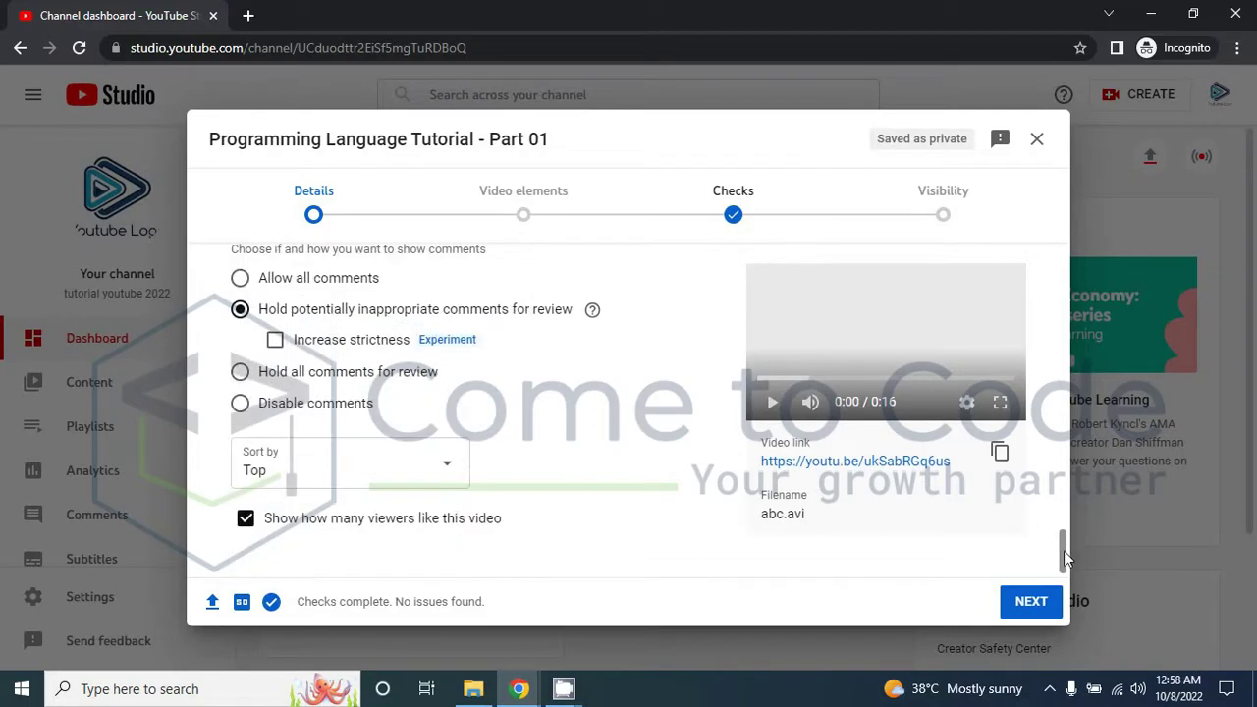
pyautogui.click(448, 481)
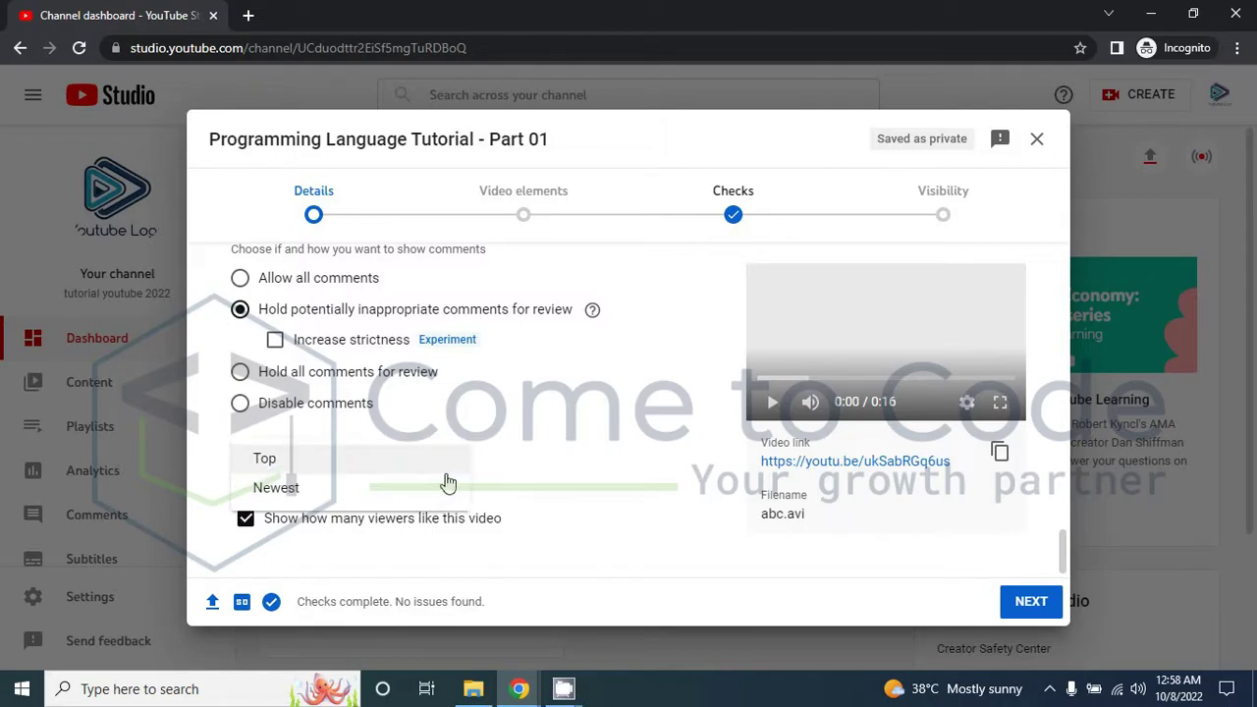
pyautogui.click(560, 471)
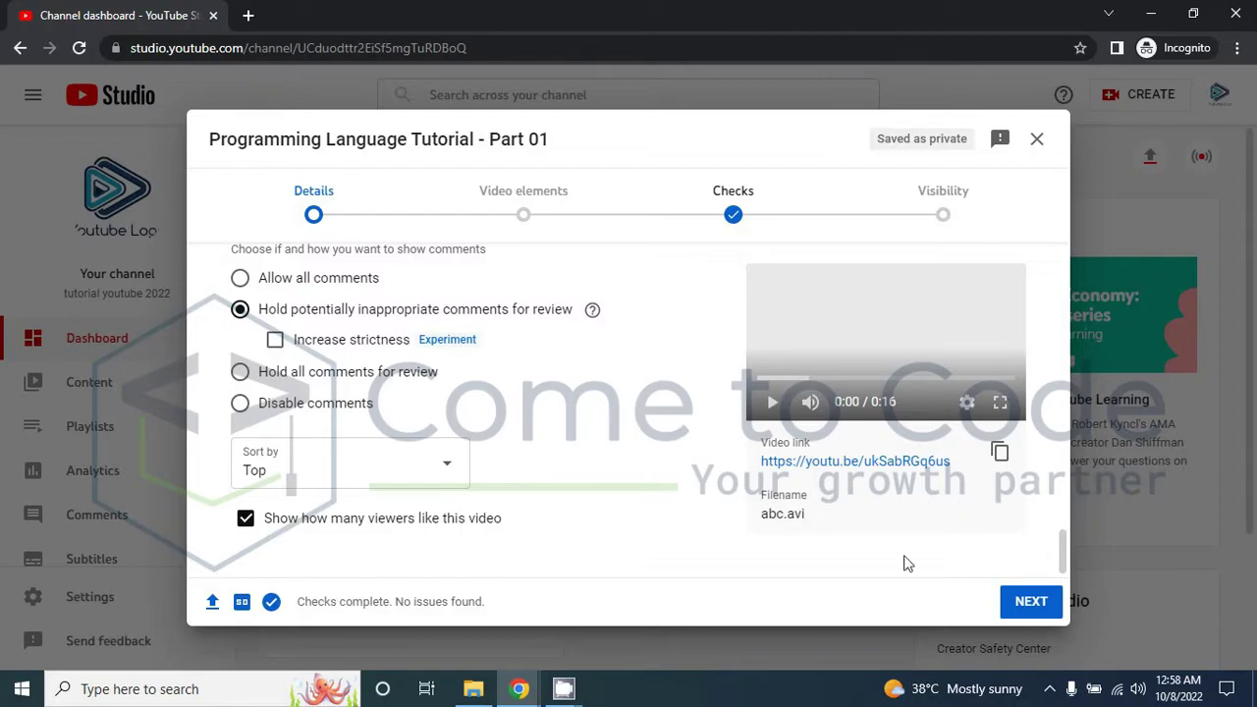
pyautogui.moveTo(1063, 554); pyautogui.dragTo(1069, 302)
pyautogui.scroll(-10, 1068, 302)
# Advance to the video elements stage, view the card types in the cards editor and leave it by discarding changes
pyautogui.click(1031, 603)
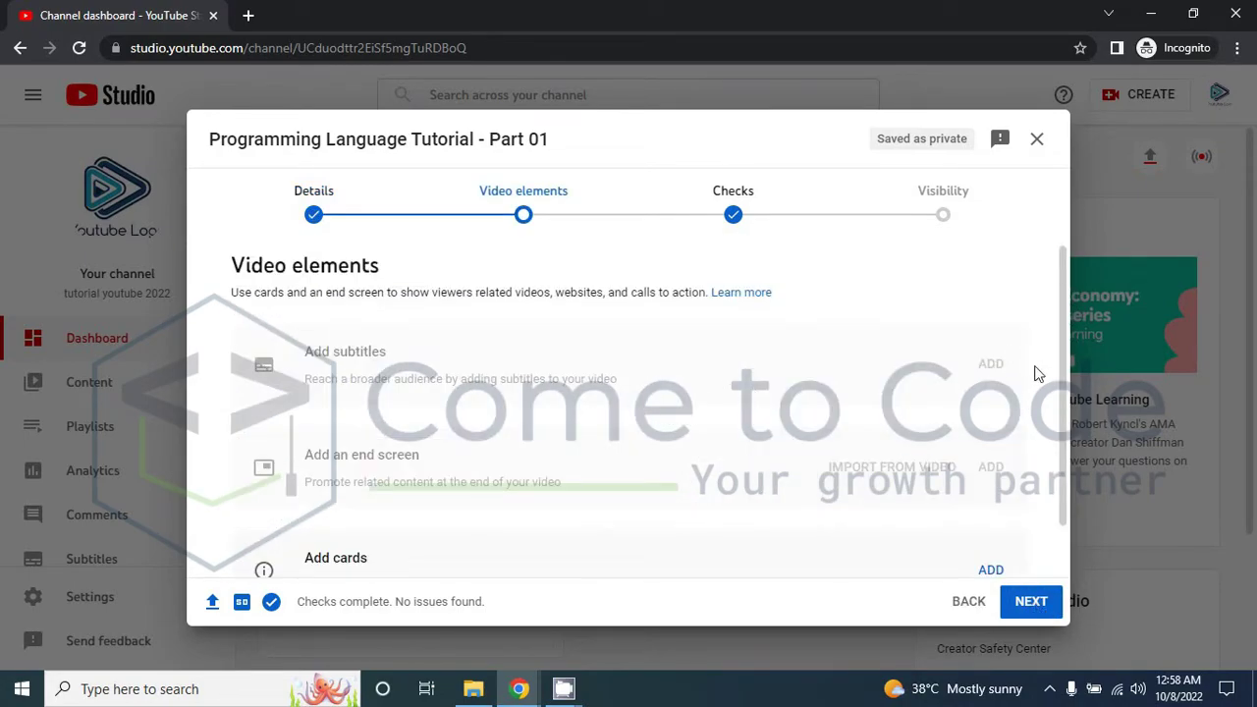
pyautogui.scroll(-1, 1063, 405)
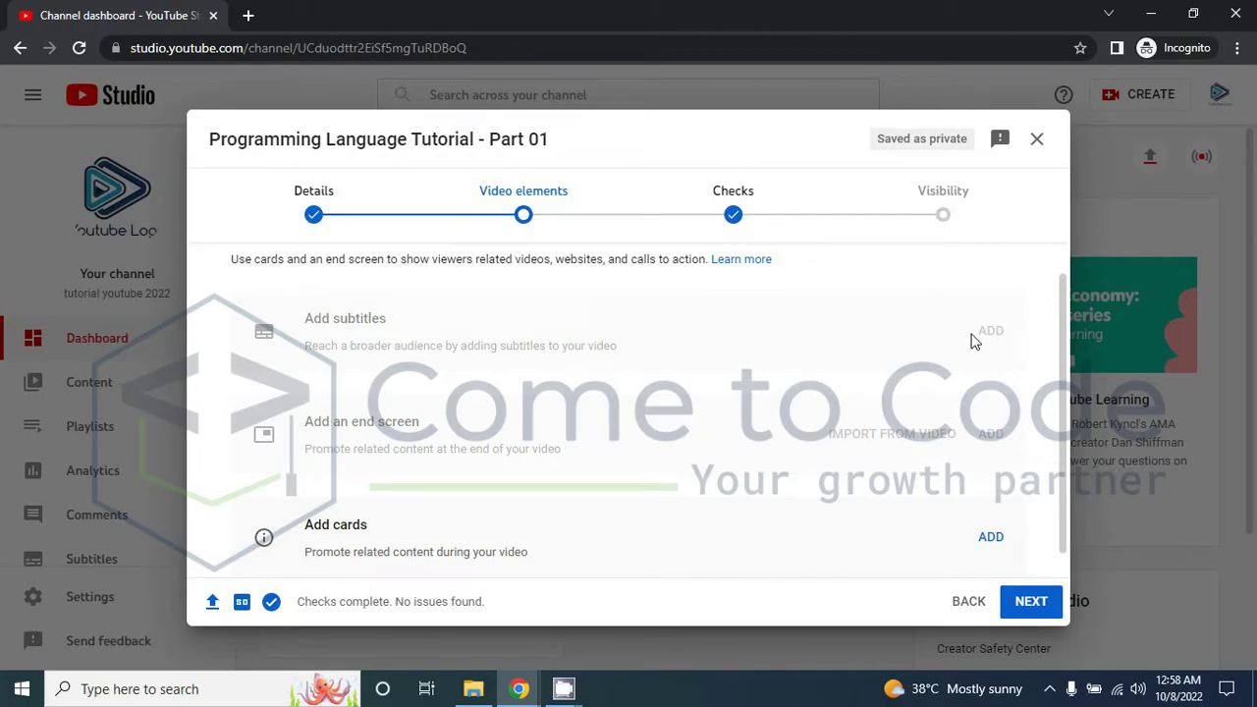
pyautogui.scroll(-1, 1058, 432)
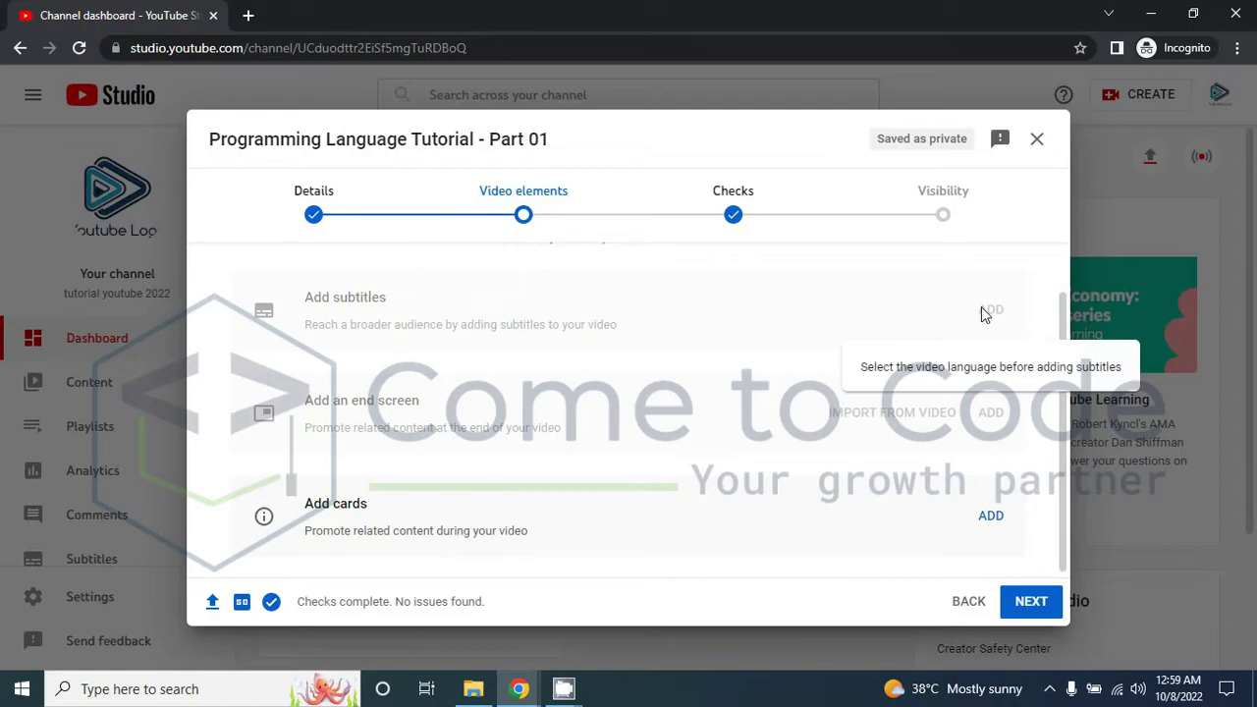
pyautogui.click(990, 518)
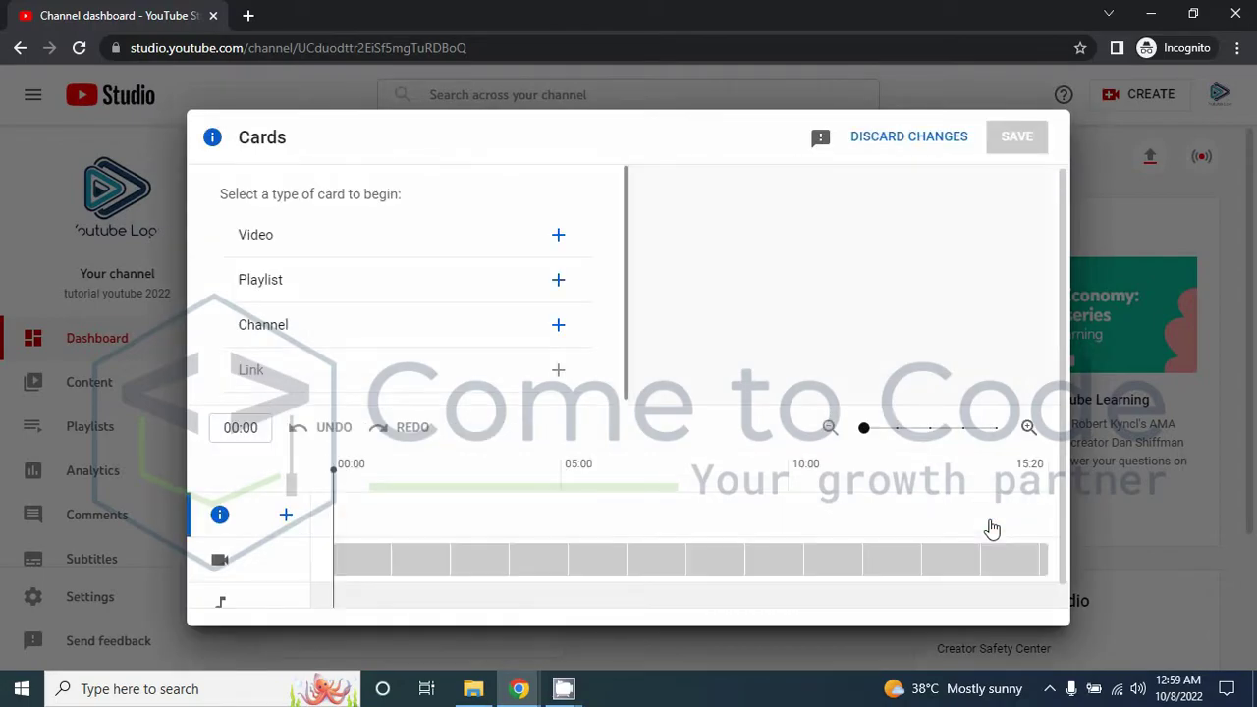
pyautogui.click(909, 137)
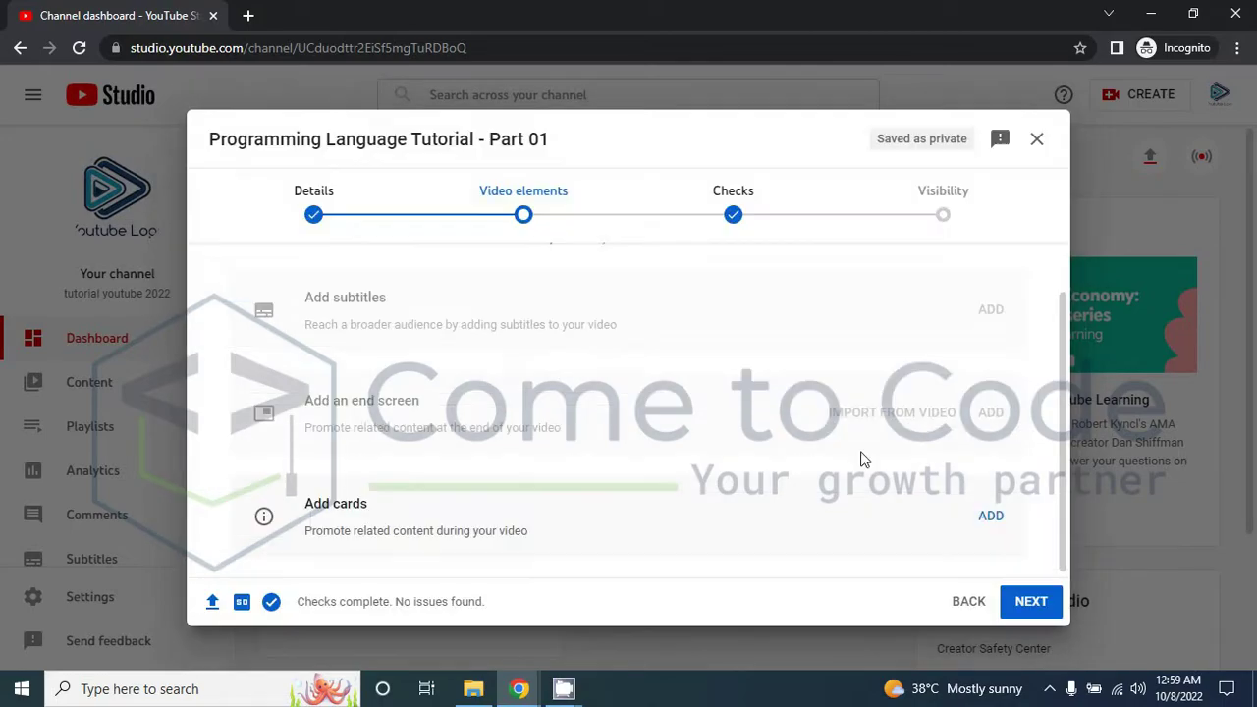
# Advance past the checks stage, dismissing its introductory notice, and set the video's visibility to Public
pyautogui.click(1044, 613)
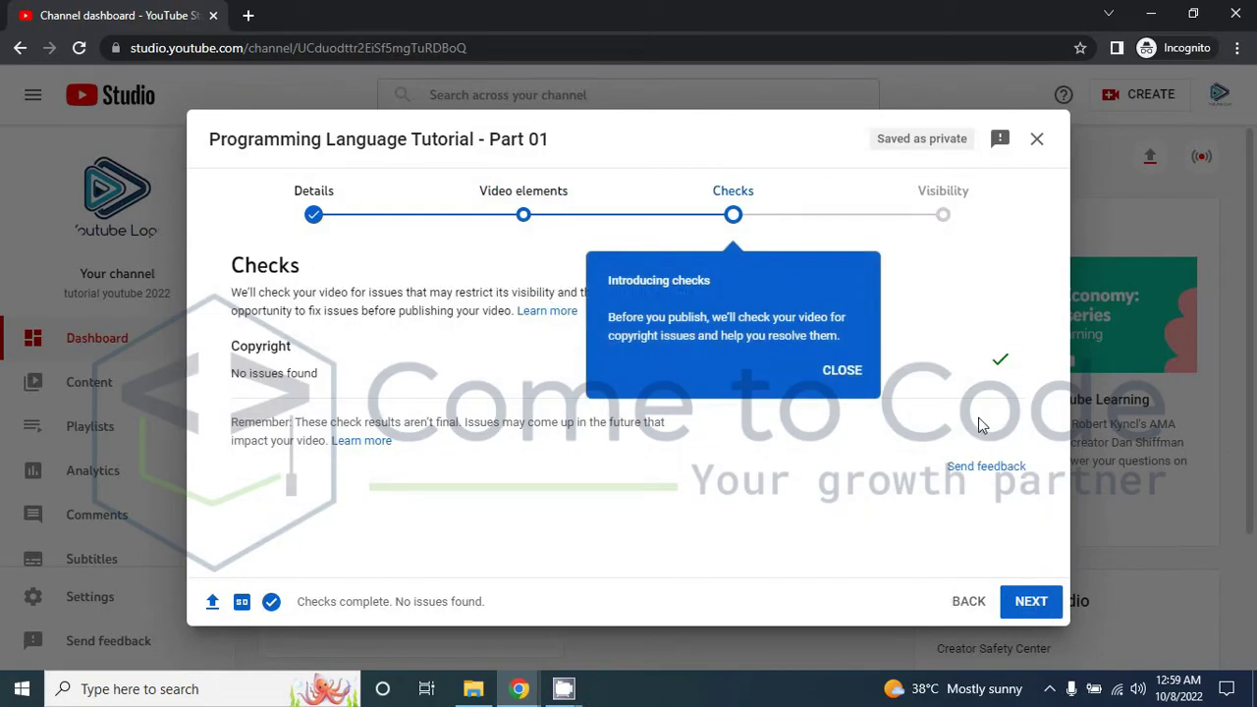
pyautogui.click(842, 370)
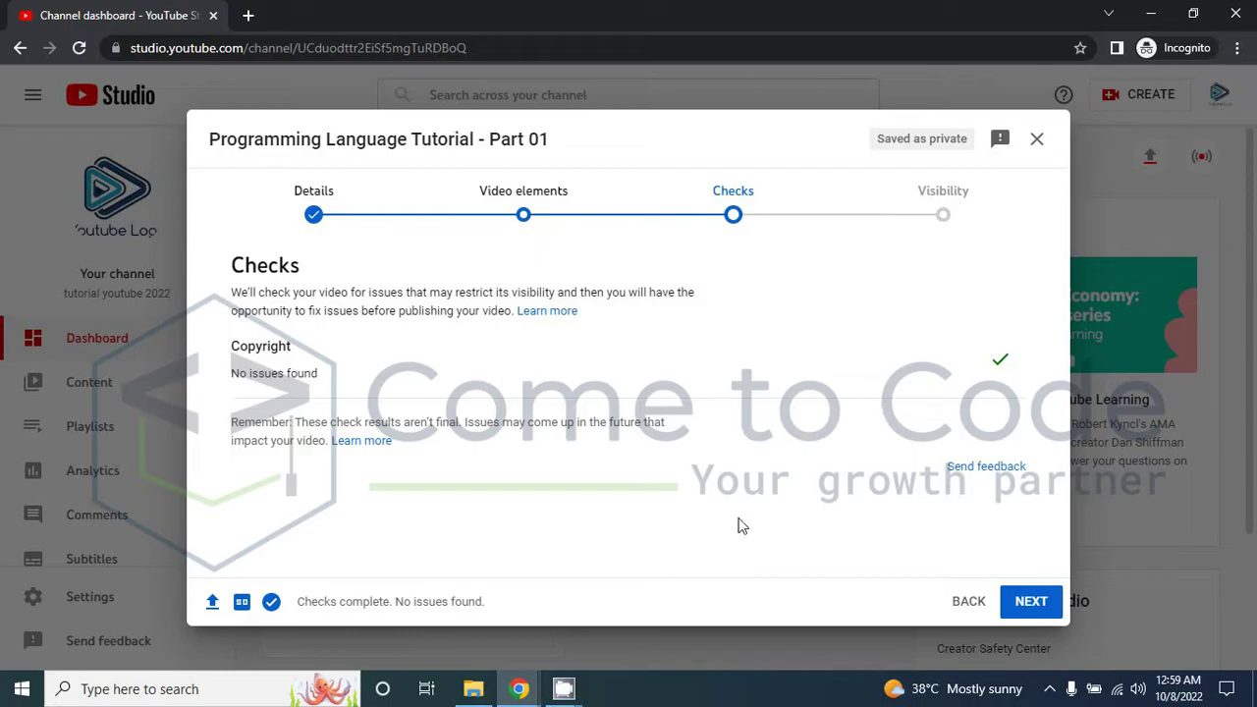
pyautogui.click(1037, 602)
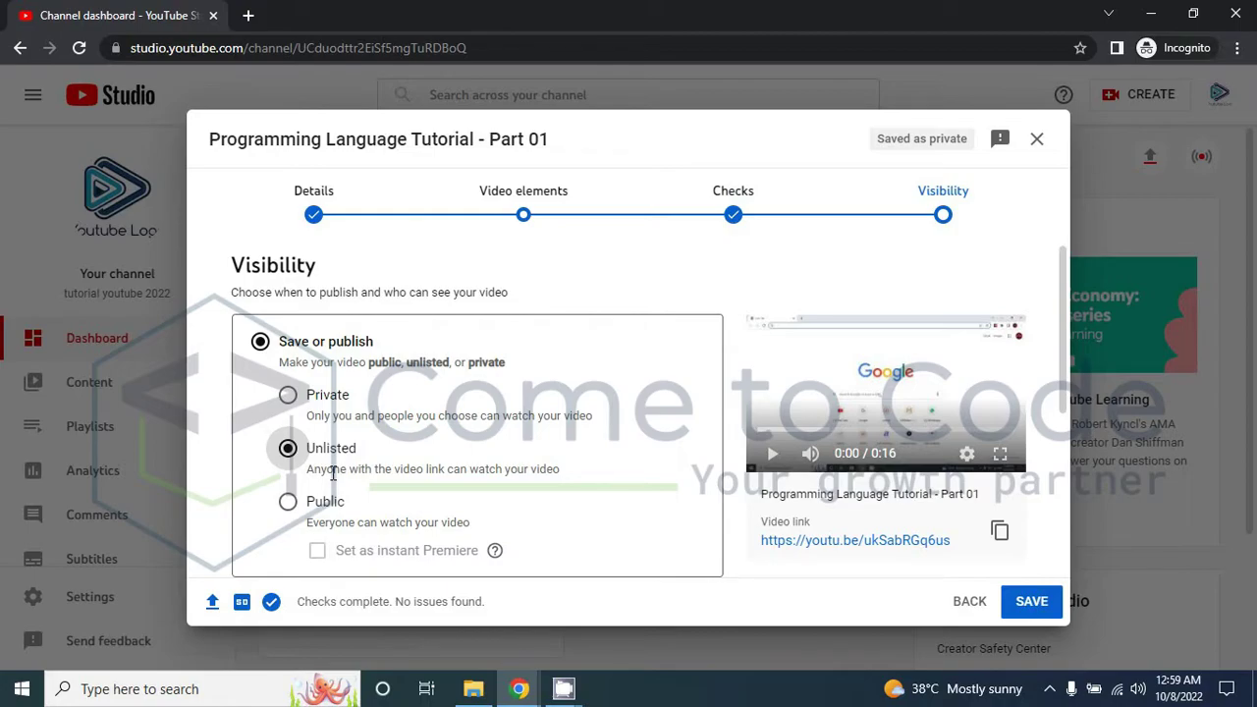
pyautogui.click(288, 501)
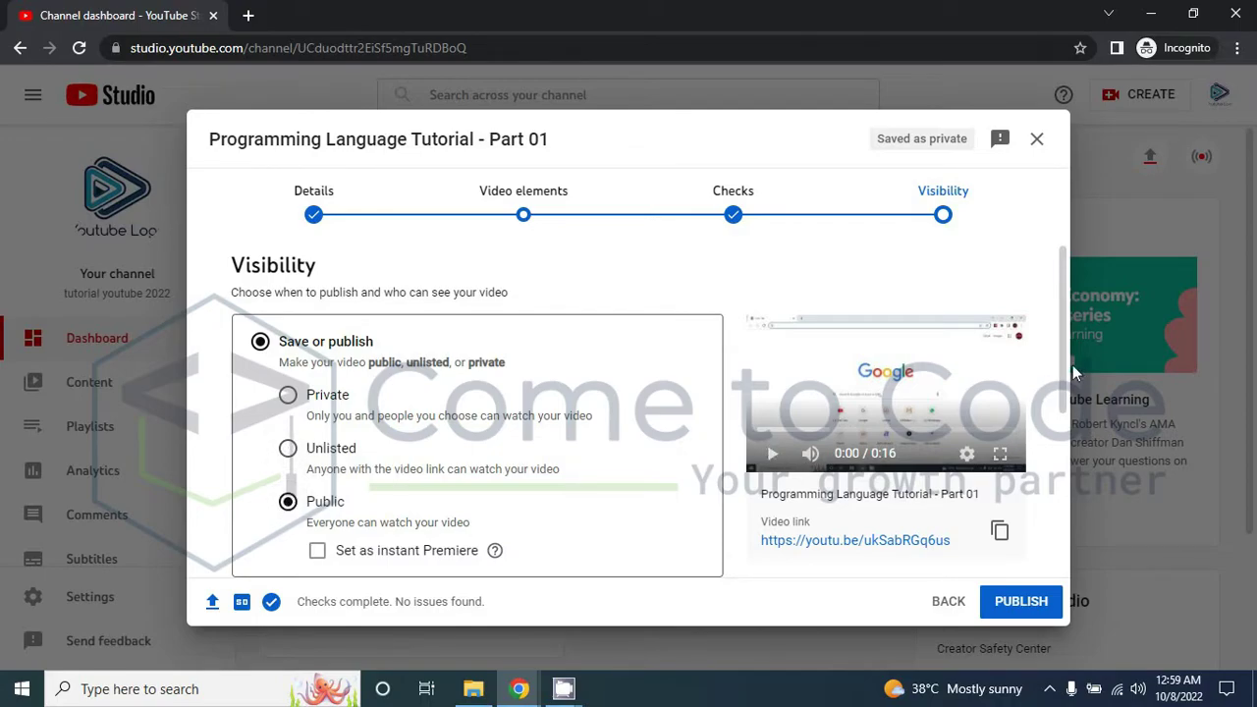
# Review the remaining visibility options and the pre-publish checklist, and publish the video
pyautogui.moveTo(1065, 373); pyautogui.dragTo(1074, 439)
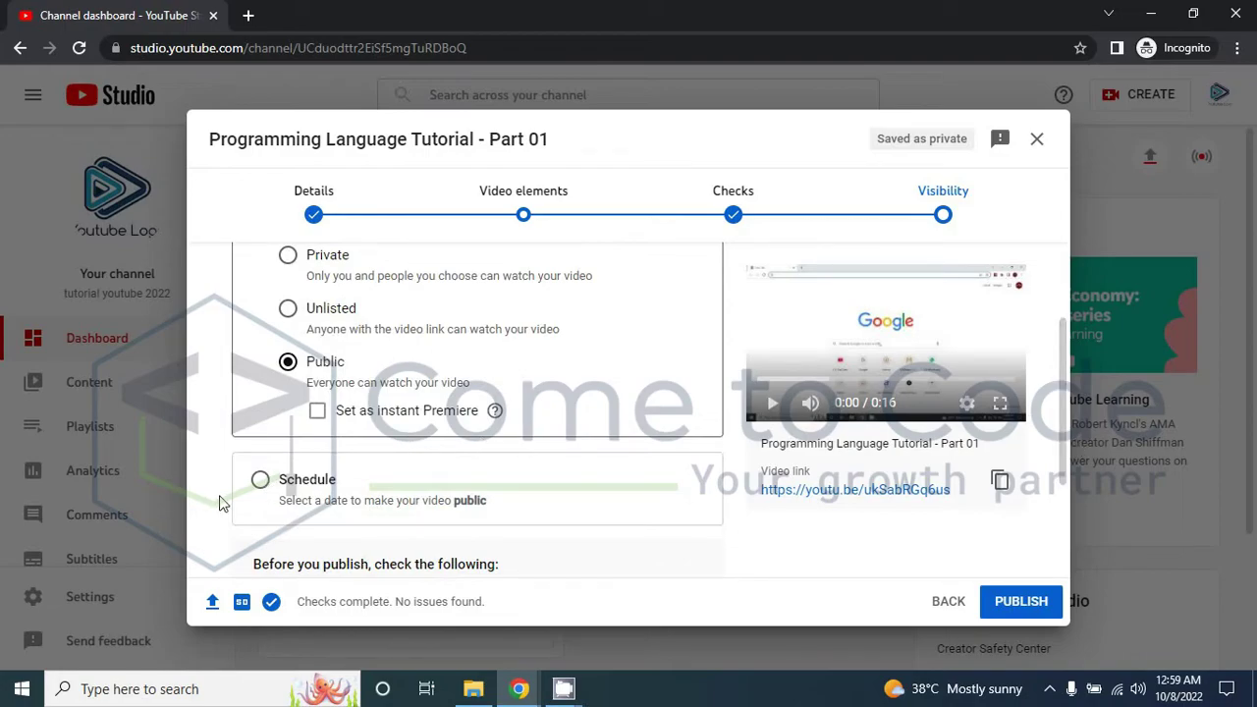
pyautogui.scroll(2, 1063, 435)
pyautogui.scroll(-1, 1067, 435)
pyautogui.moveTo(1066, 433); pyautogui.dragTo(1070, 599)
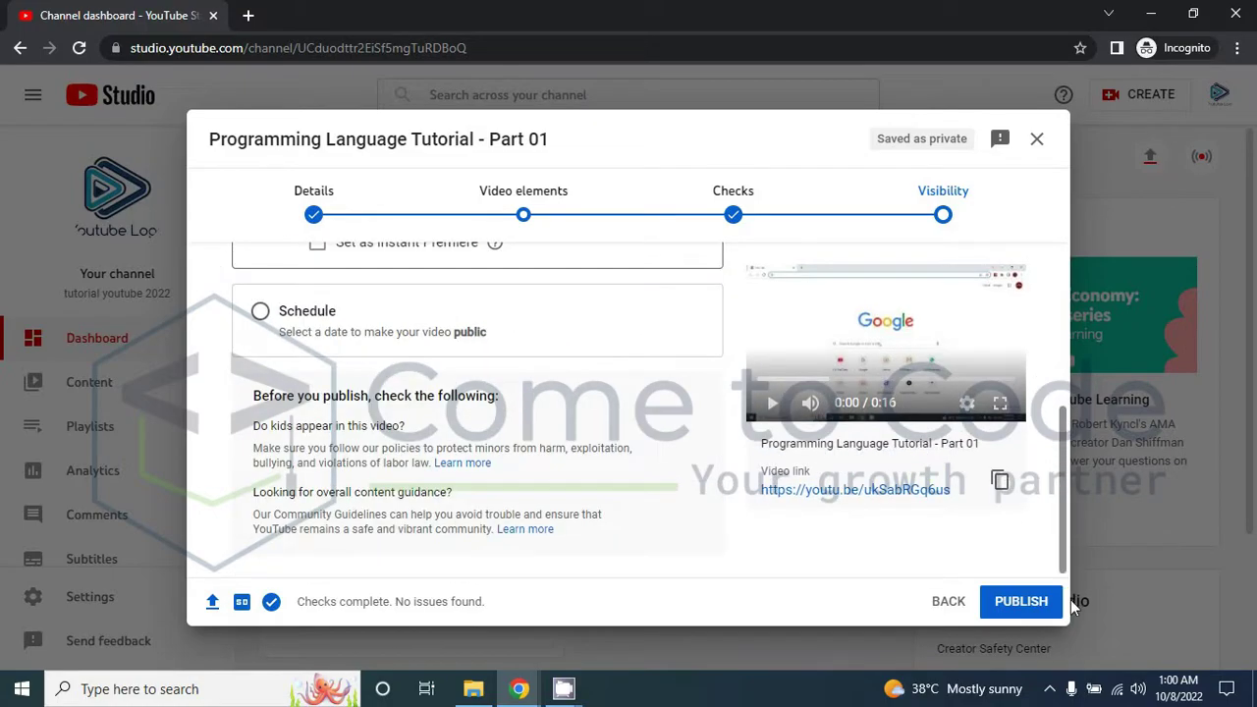
pyautogui.click(1020, 602)
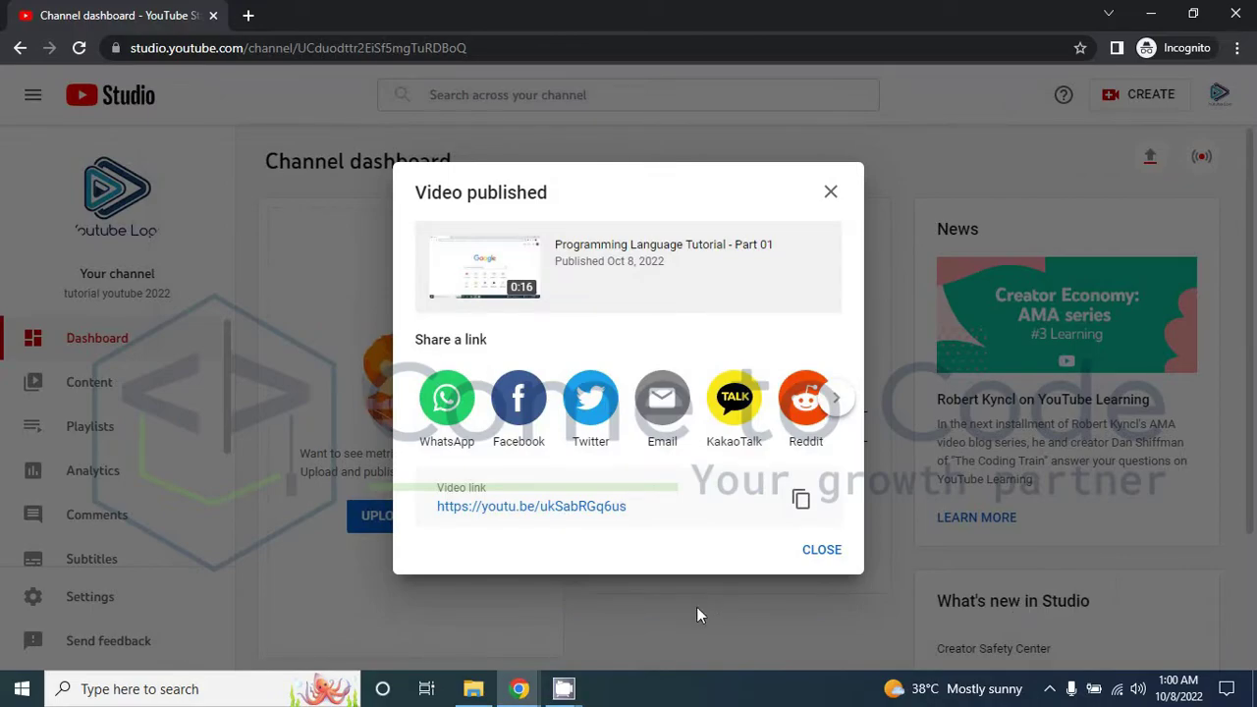
# Copy the published video's link, close the publishing confirmation, and open the link in a new browser tab
pyautogui.click(800, 503)
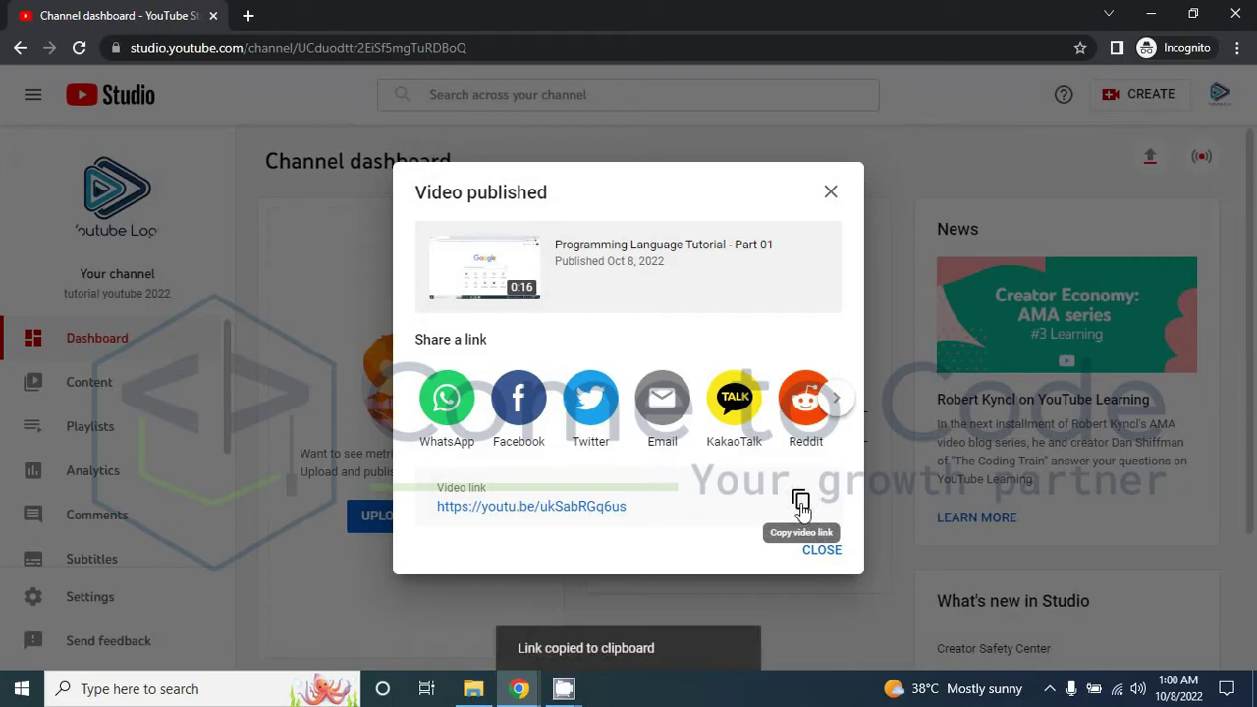
pyautogui.click(819, 552)
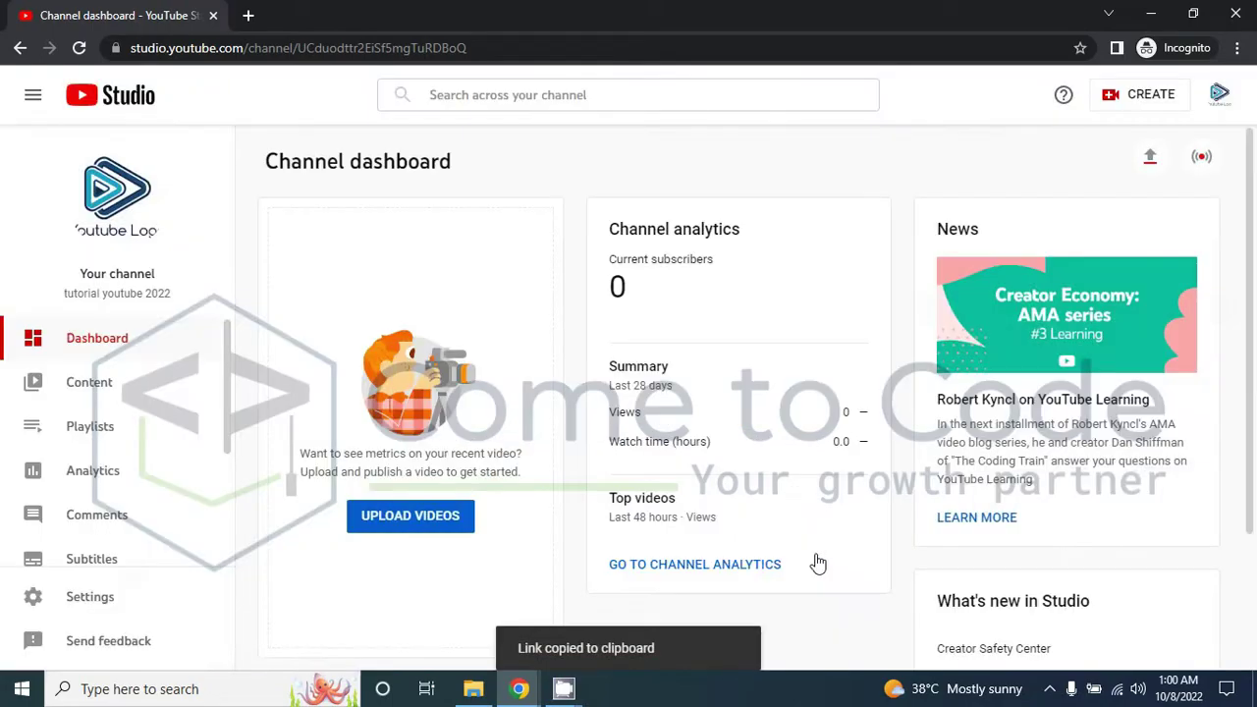
pyautogui.click(248, 16)
pyautogui.hotkey('ctrl', 'v')
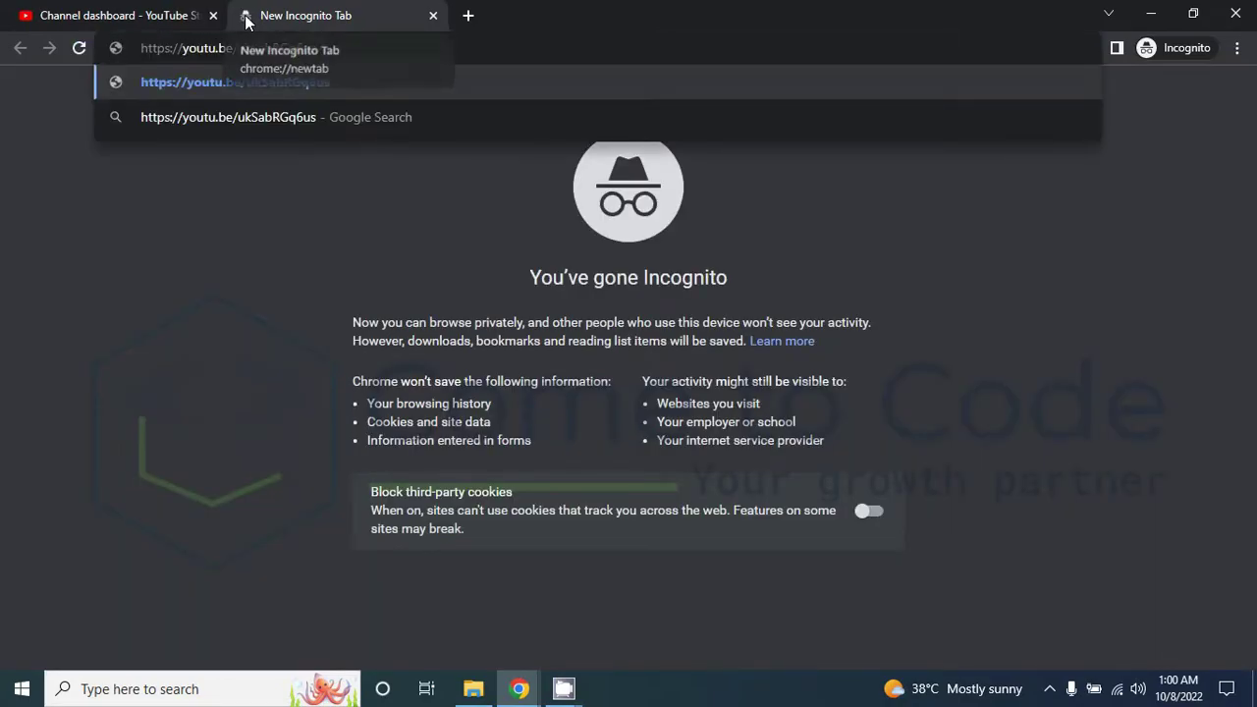
pyautogui.press('Return')
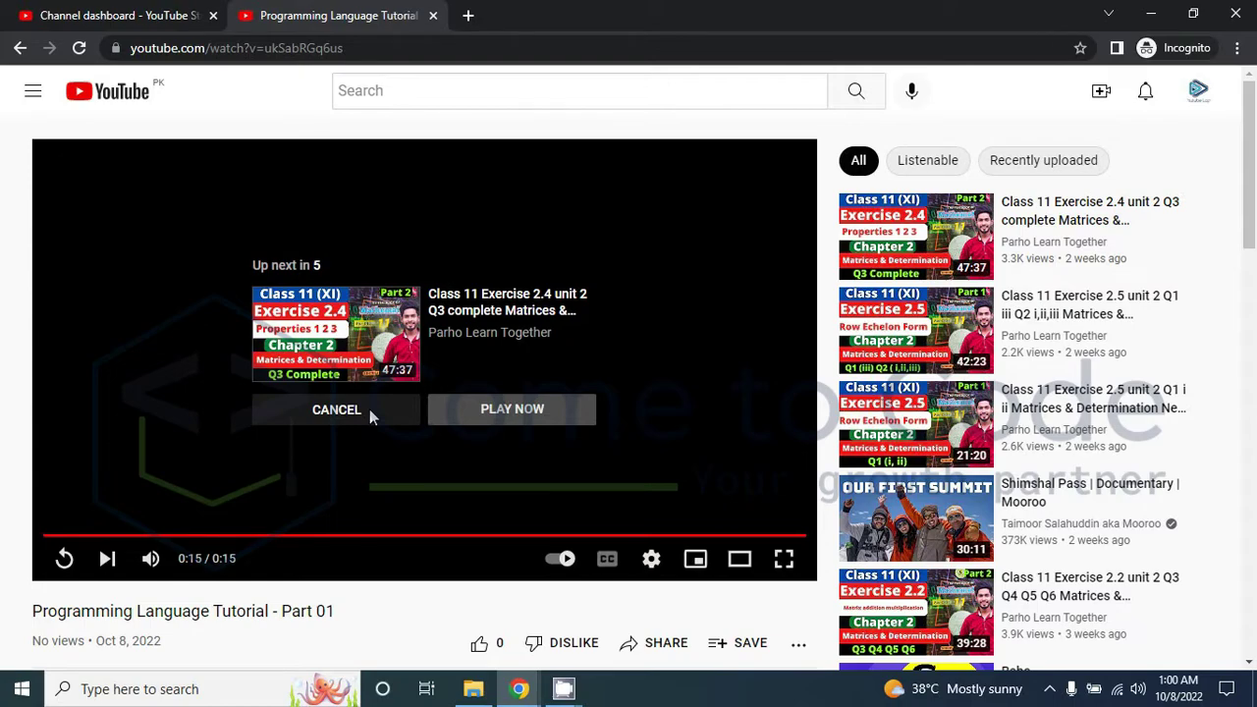
# Return to the channel dashboard and bring up the hidden CamStudio recorder window
pyautogui.click(155, 10)
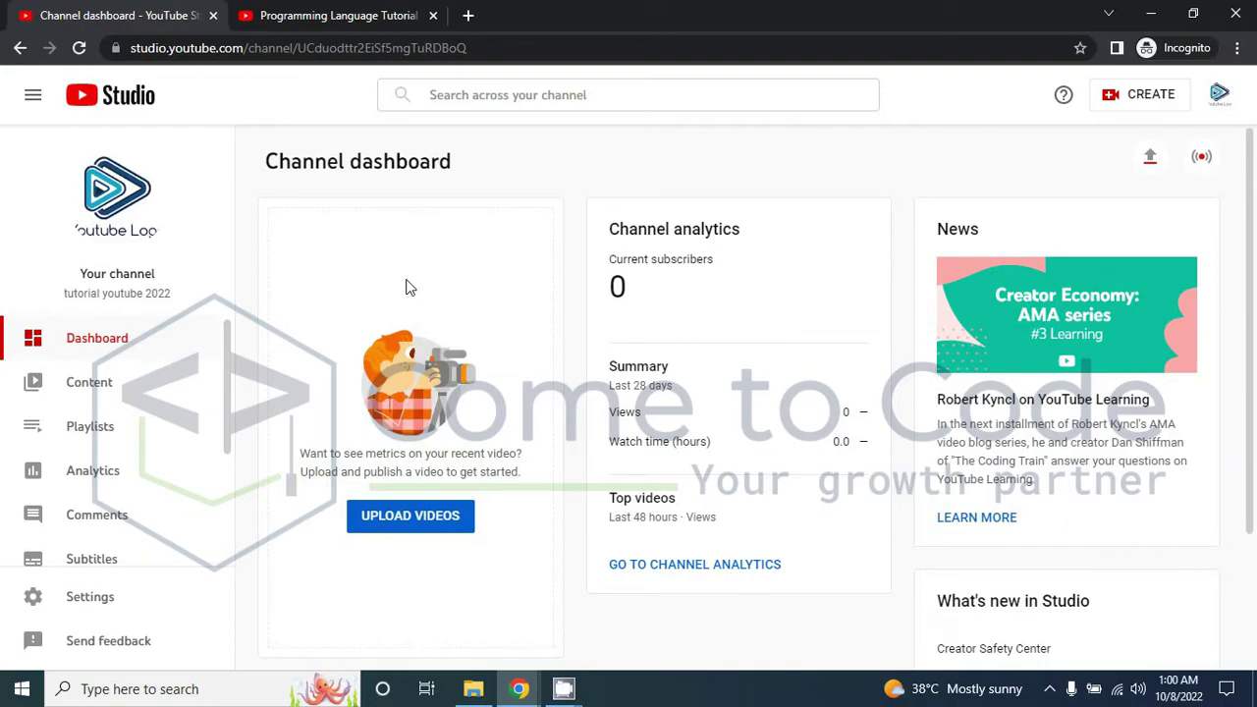
pyautogui.moveTo(562, 687)
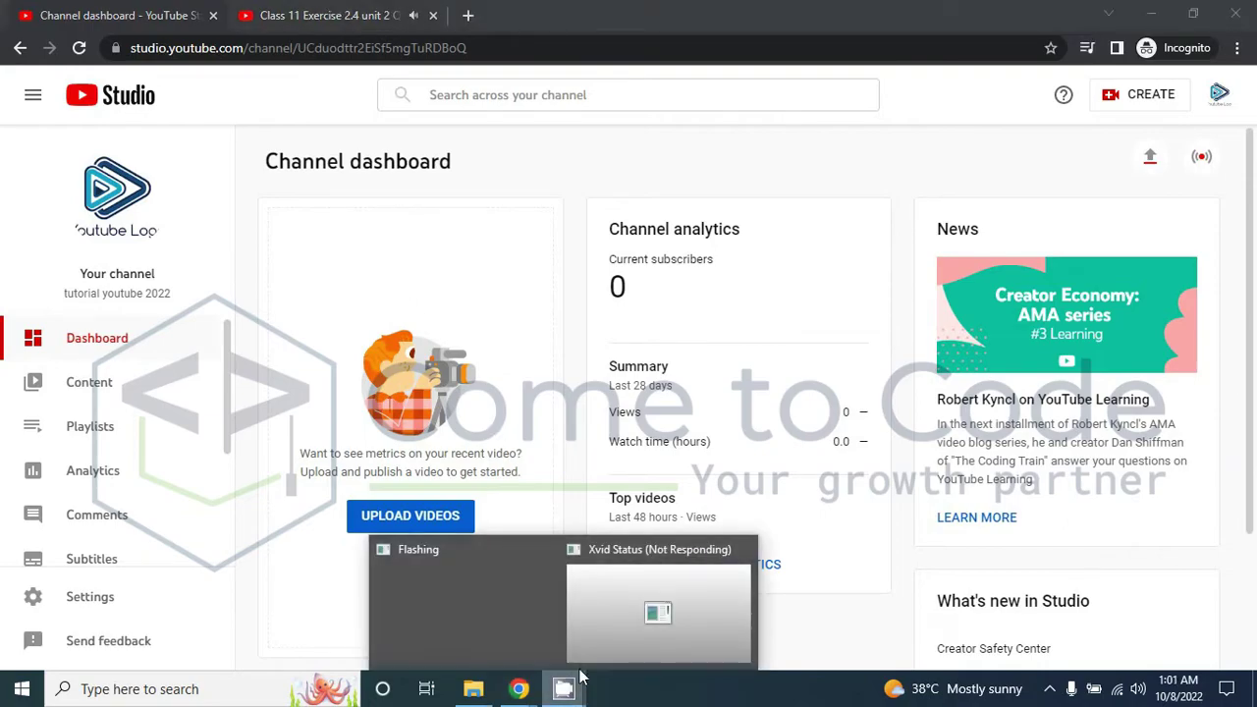
pyautogui.moveTo(521, 619)
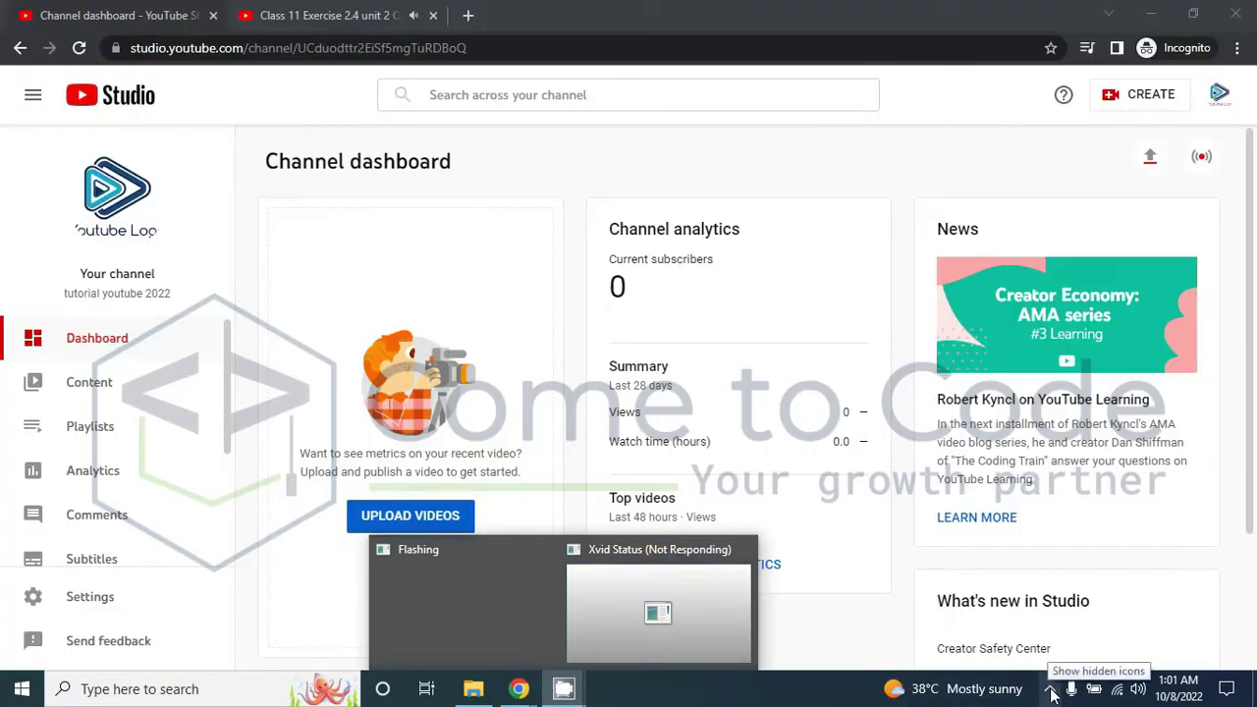
pyautogui.click(1050, 688)
pyautogui.click(1050, 651)
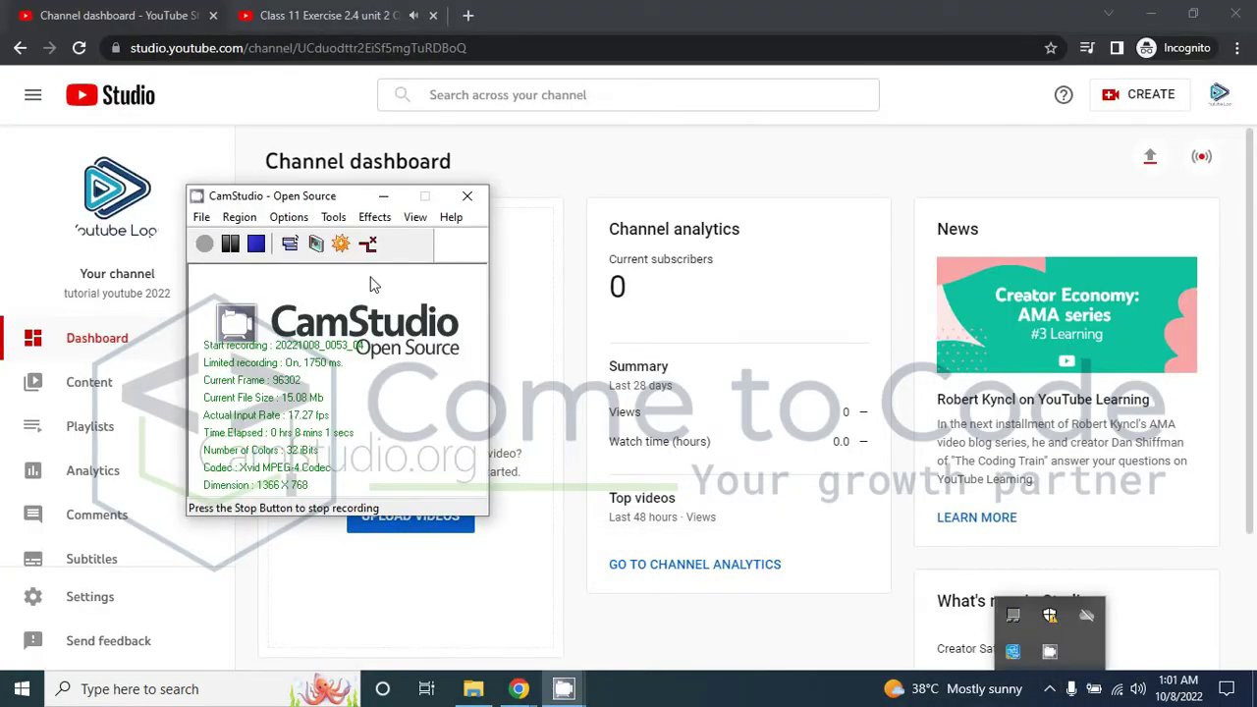